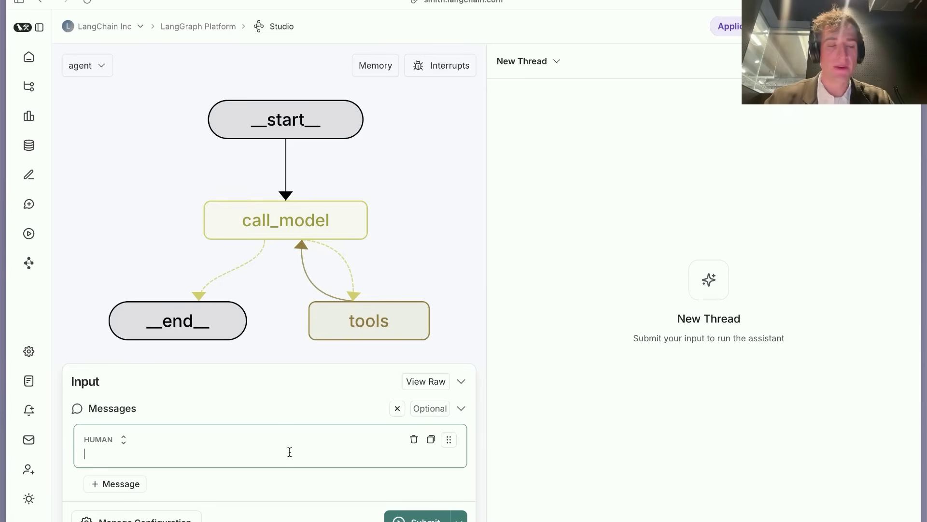
type("I like running - help me develop a day-by-day plan for a half marathonin 3 months")
Submit the half-marathon planning request to the agent in LangGraph Studio.
key("Return")
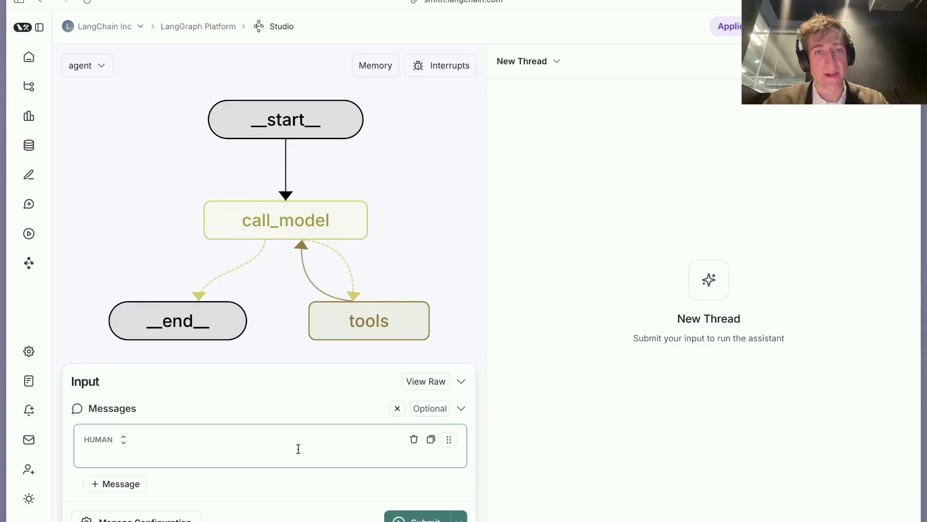
type("I got hurt :( some tendon")
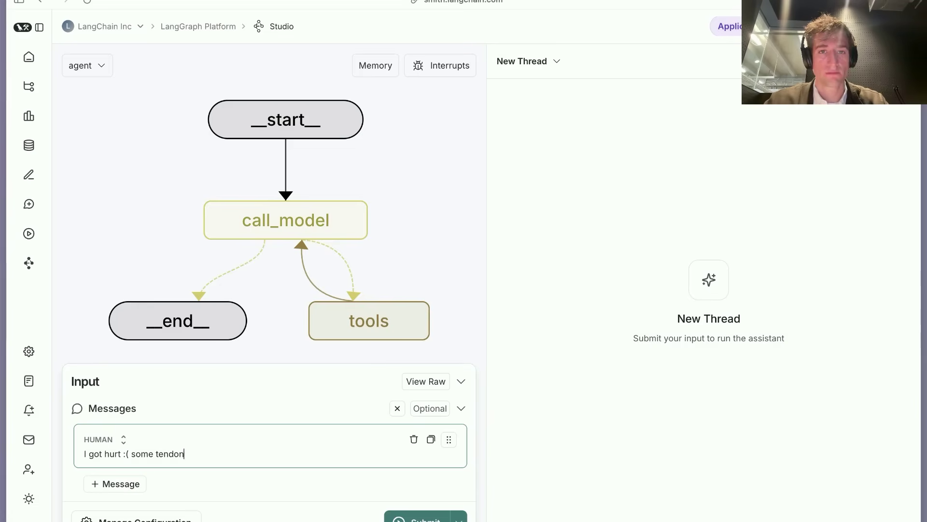
type("itis - could you mix in more cross-training?")
Send the tendonitis message, then review the agent's reply and the stored tendonitis memory.
key("Return")
mouse_move(719, 158)
left_mouse_down()
mouse_move(620, 170)
mouse_move(630, 170)
left_mouse_up()
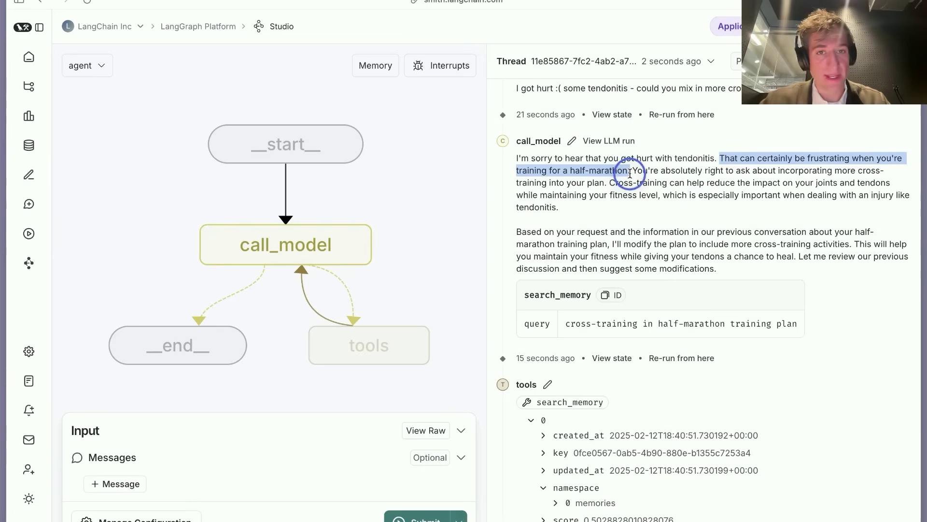
scroll(633, 186, "down", 1)
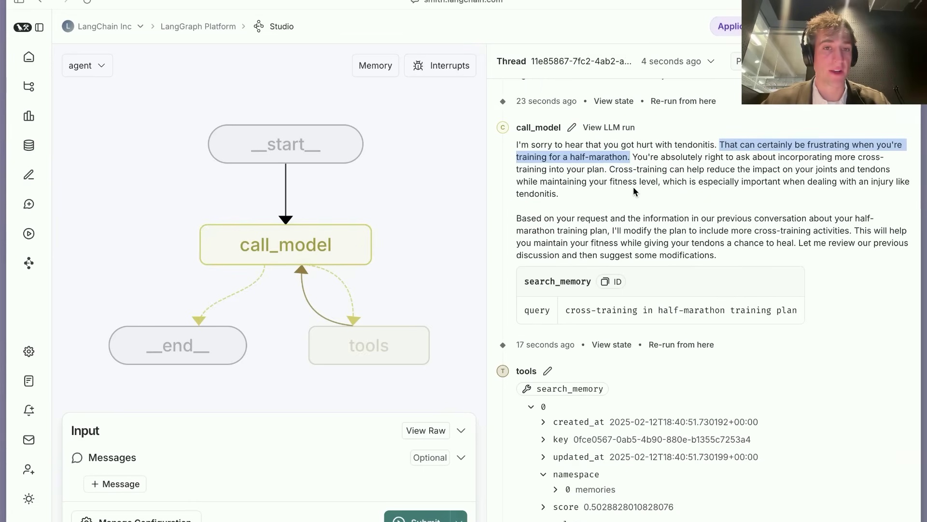
scroll(632, 231, "down", 10)
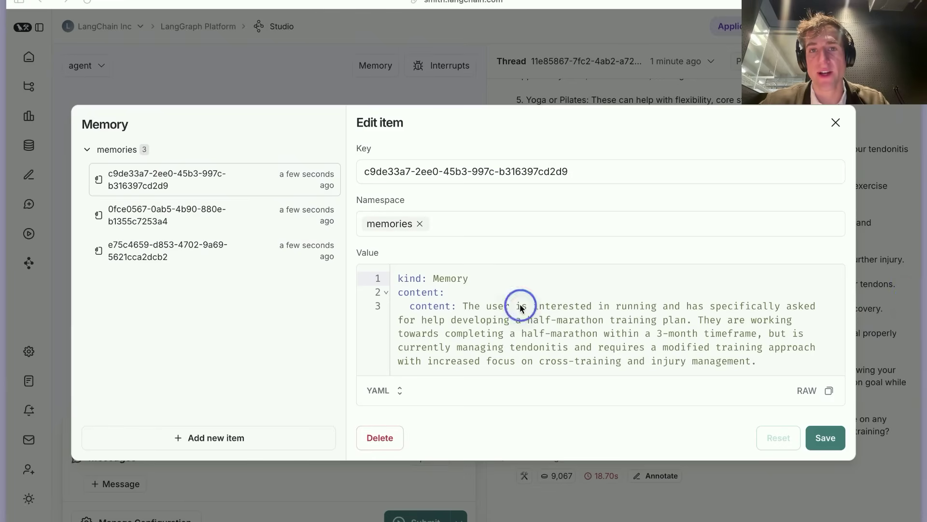
left_click_drag(668, 334, 704, 361)
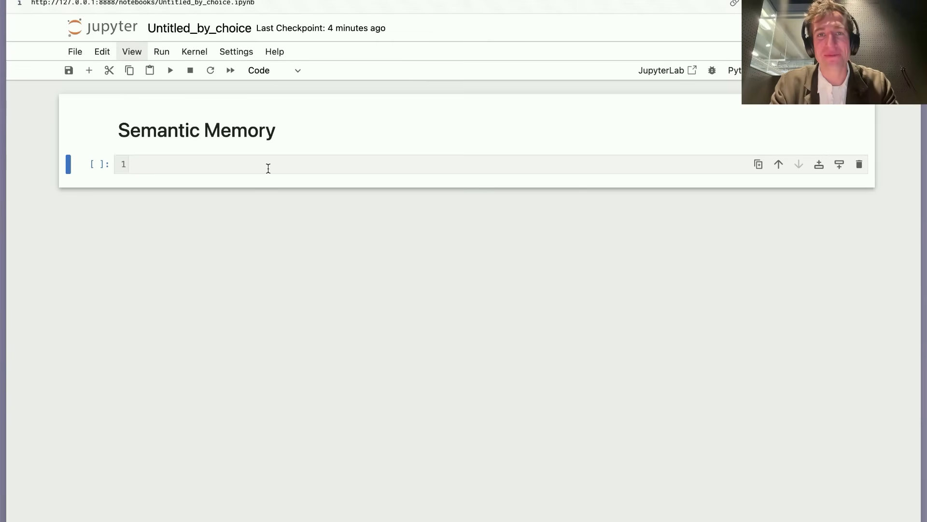
Run the commented pip install cell and write imports for create_react_agent, InMemorySaver and InMemoryStore.
left_click(269, 167)
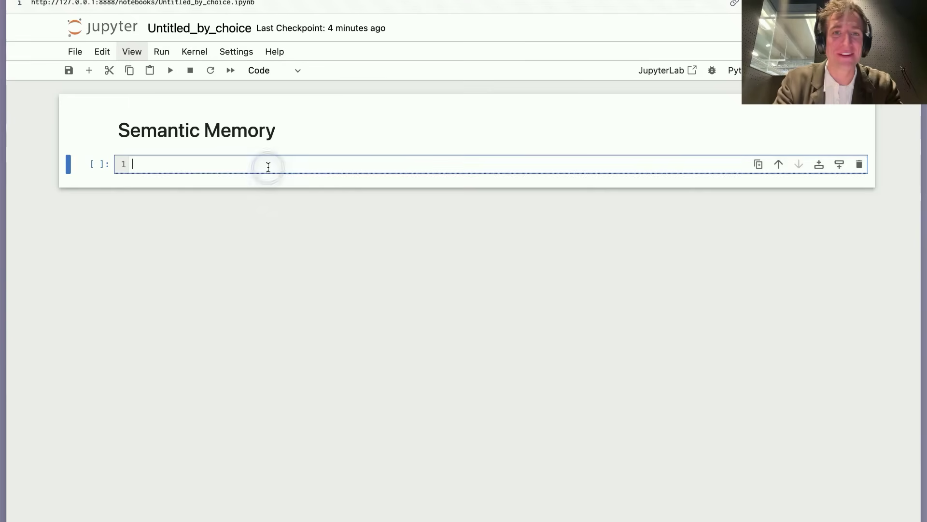
type("# %pip install -U langmem langgraph")
key("shift+Return")
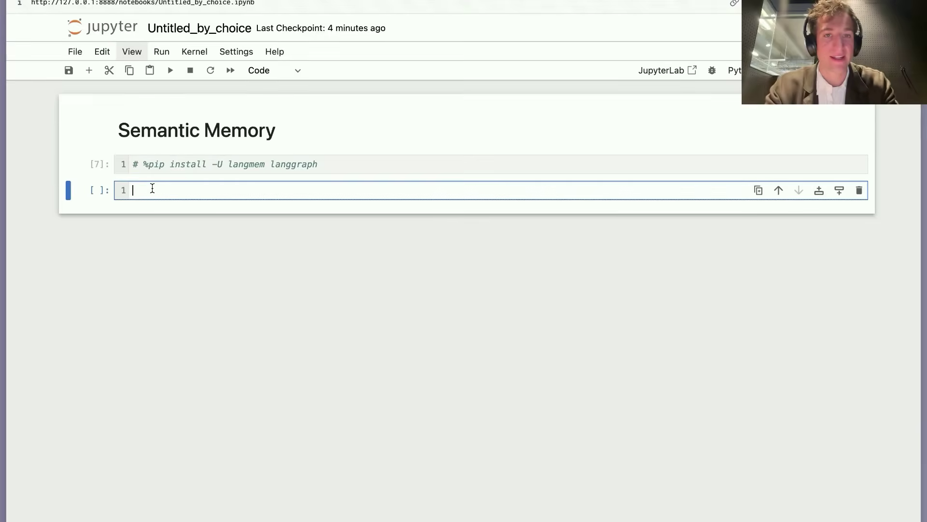
type("fro")
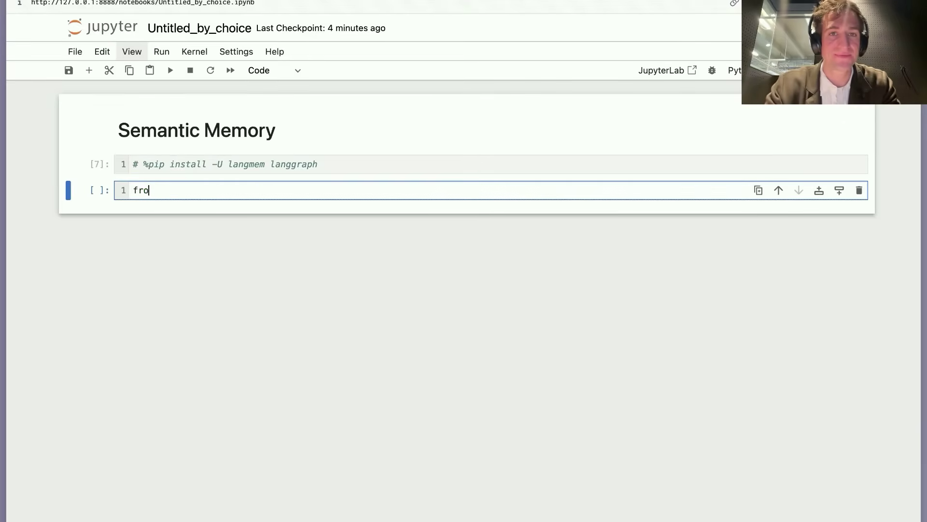
type("m langgraph.prebuilt import create_react_agent")
key("Return")
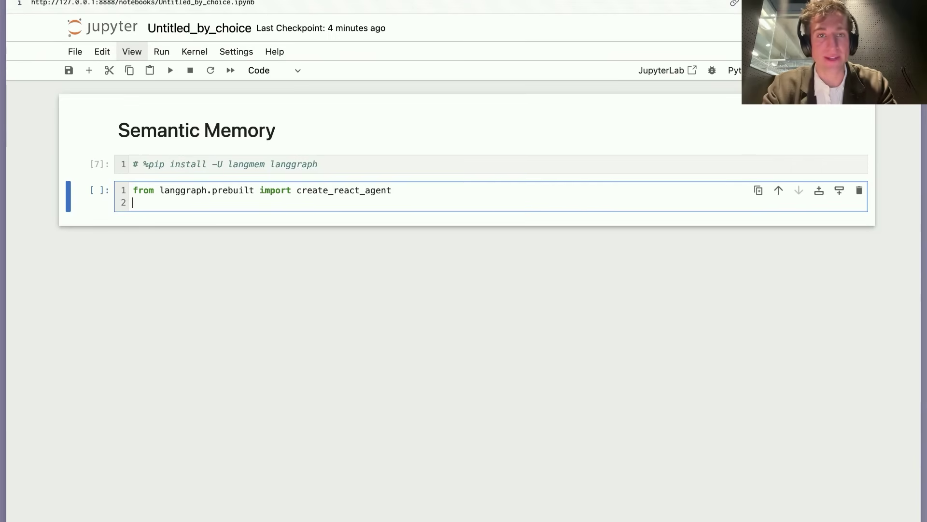
type("from langgraph.checkpoint.memory import InMemorySaver")
key("Return")
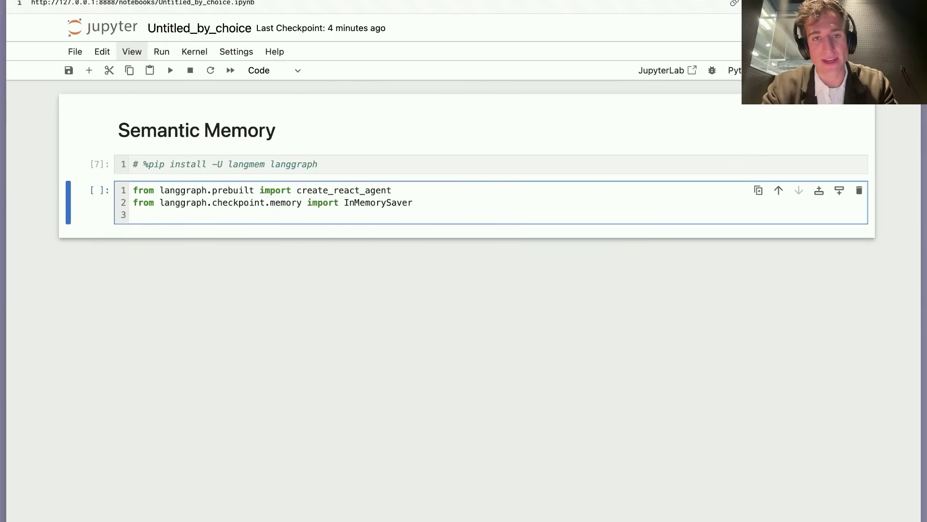
type("from")
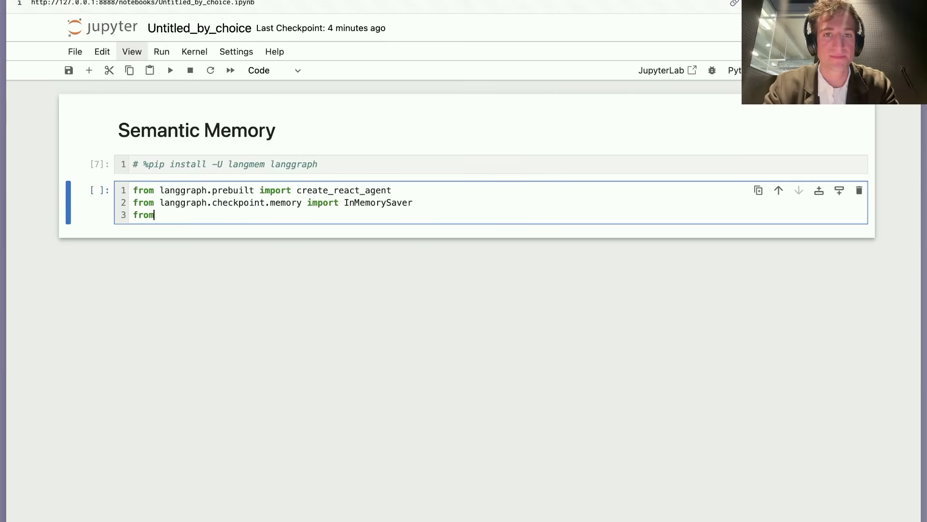
type(" langgraph.store.memory import InMemoryStore  checkpointer = InMemorySaver() store = InMemoryStore()")
Run the checkpointer and store setup cell, then create the memoryless agent.
key("shift+Return")
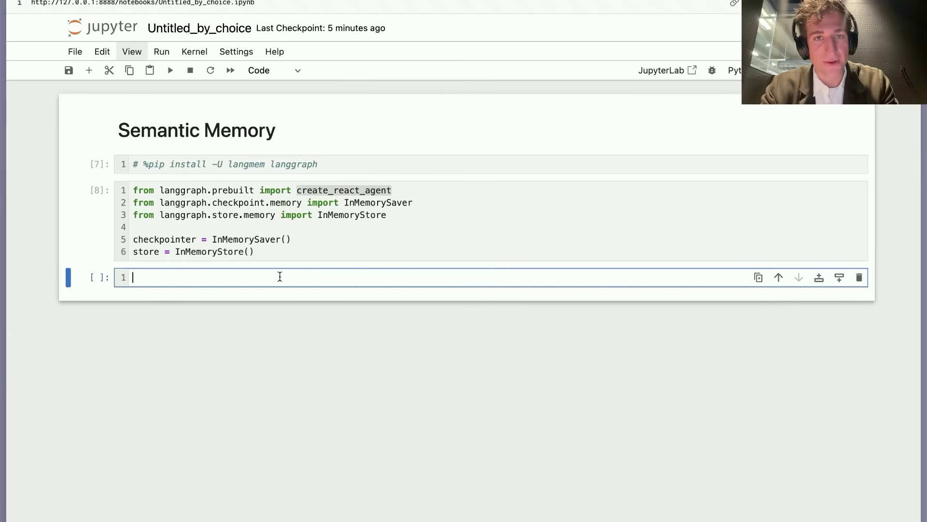
type("create_react_agent(\"anthropic:claude-3-5-sonnet-latest\", tools=[], store=store, checkpointer=checkpointer")
key("Home")
type("agent =")
key("shift+Return")
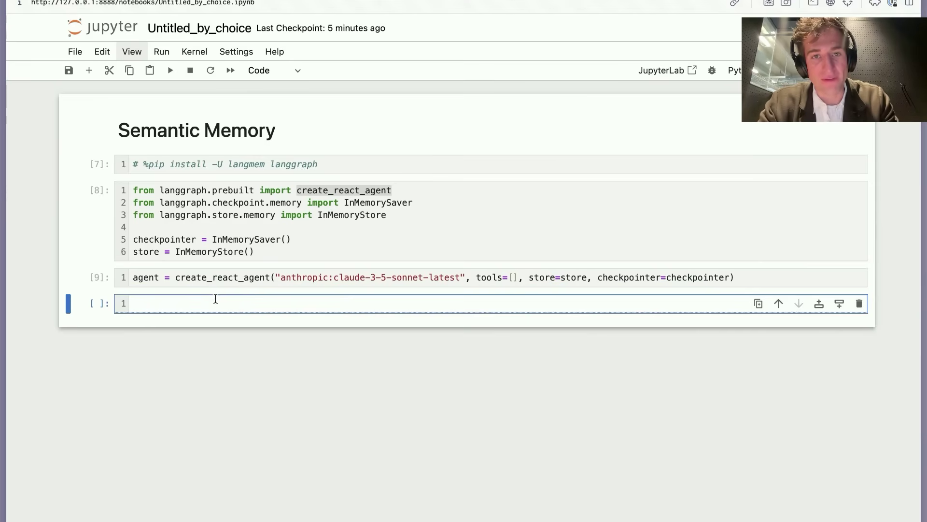
type("def chat(agent, txt, thread_id):     return agent.invoke({\"messages\": [")
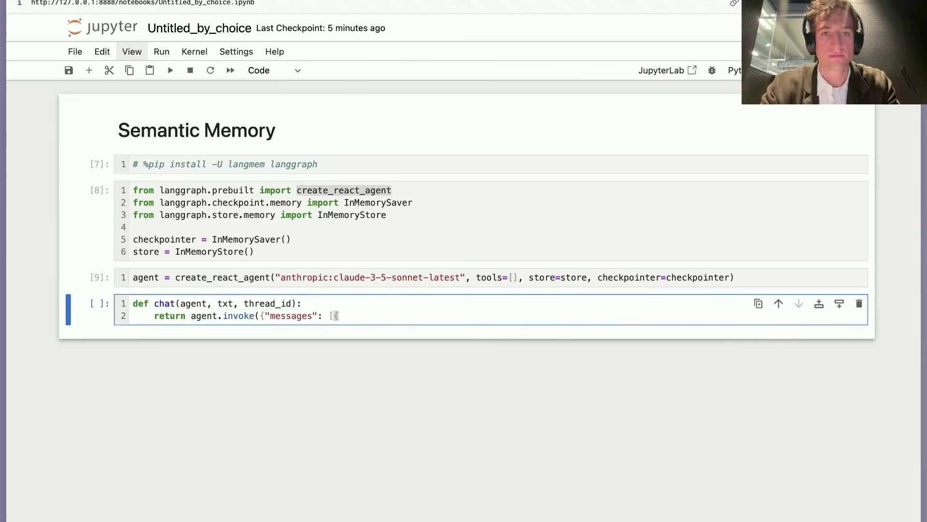
type("{\"role\": \"user\", \"content\": txt}]}, config={\"configurable\": {\"thread_id\": thread_id}})")
Define the chat helper and run thread-1 chats for a training plan and 'Nice! Wish me luck!'.
left_click(512, 324)
key("shift+Return")
type("thread_1 = \"thread-1\" chat(agent, \"Hi there, I'm training for a half marathon in 2 months - could you propose a daily ")
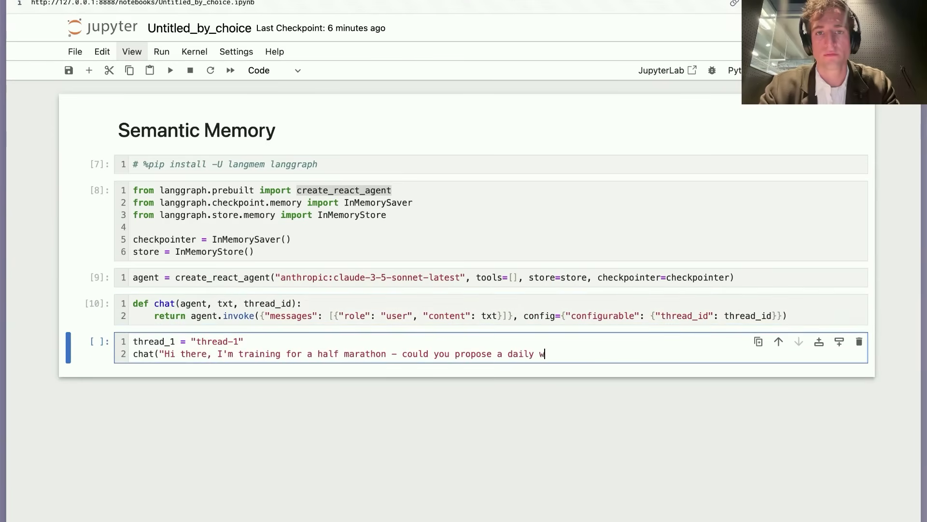
type("training plan to prepare?\", thread_1)")
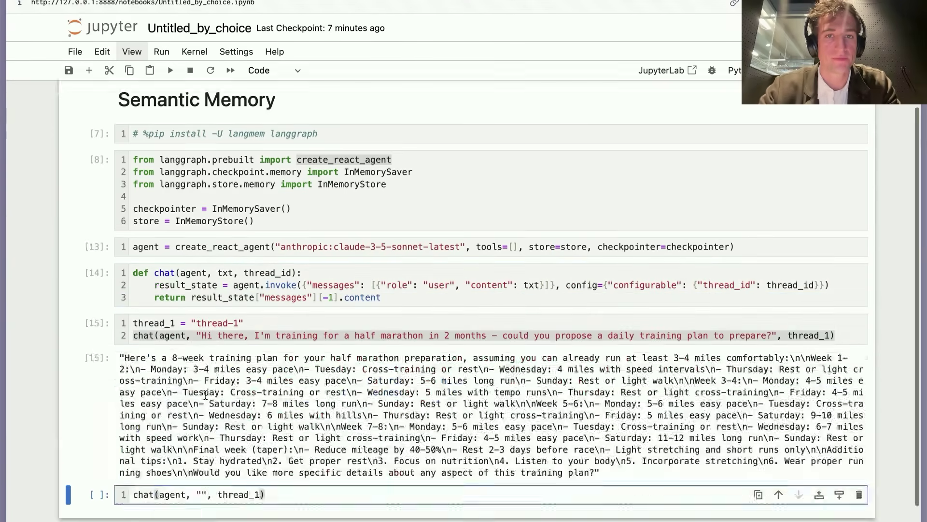
type("Nice! Wish me luck!")
key("shift+Return")
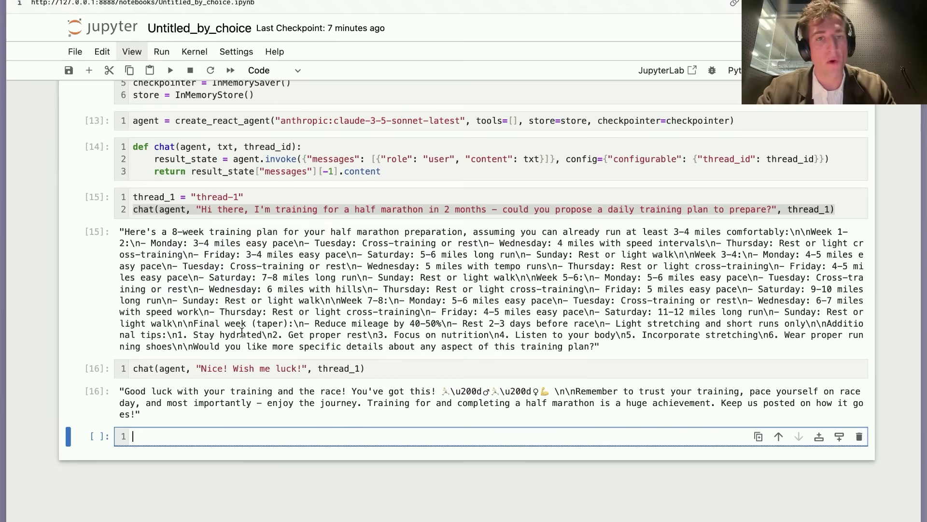
left_click(242, 366)
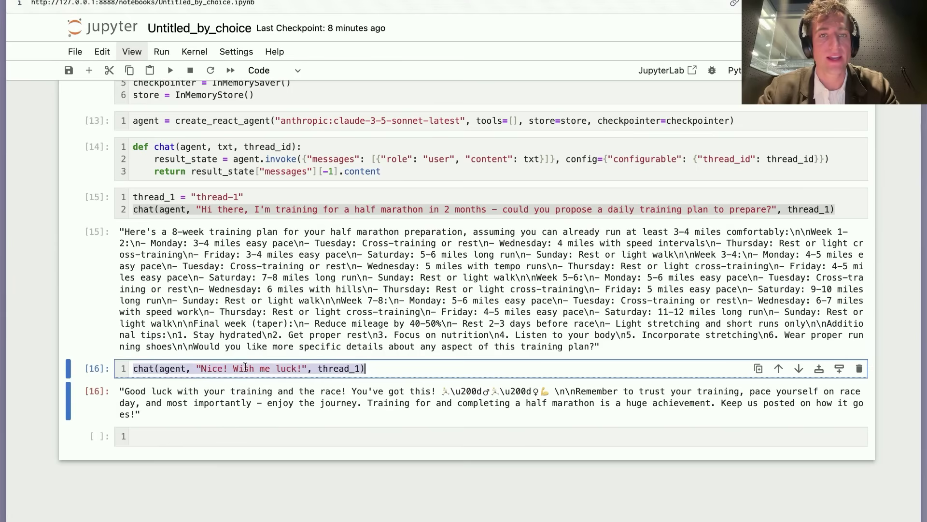
left_click(282, 434)
type("thread_2 = \"thread-2\"")
Run the thread-2 chat, whose reply lacks the earlier context, then add the 'Adding Memory' heading.
key("Return")
type("chat(agent, \"Nice! Oh thank you! It'll be hard.\", thread_2)")
key("shift+Return")
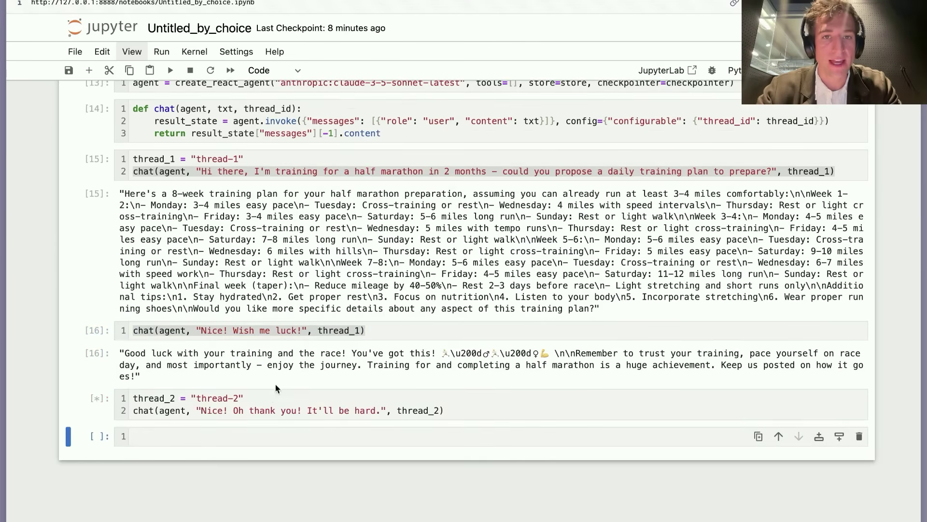
left_click(146, 410)
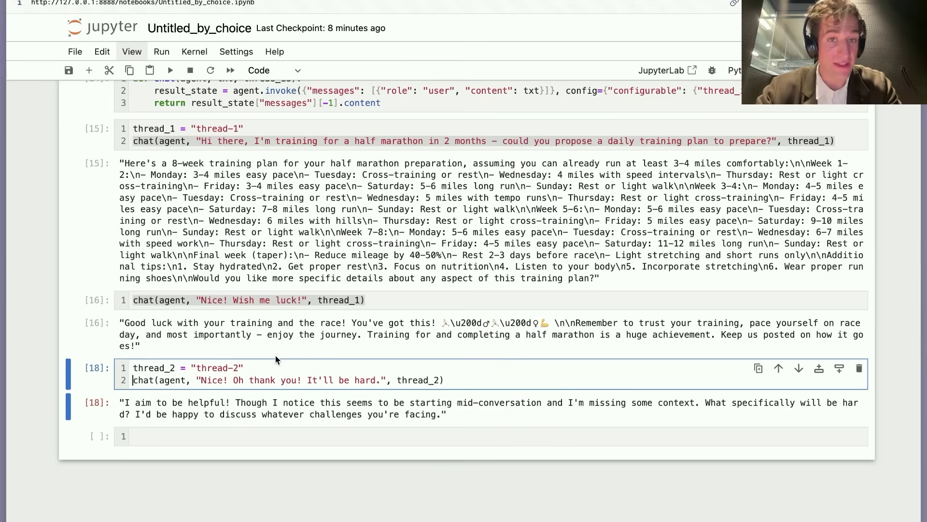
scroll(274, 358, "down", 1)
type("Adding Memory")
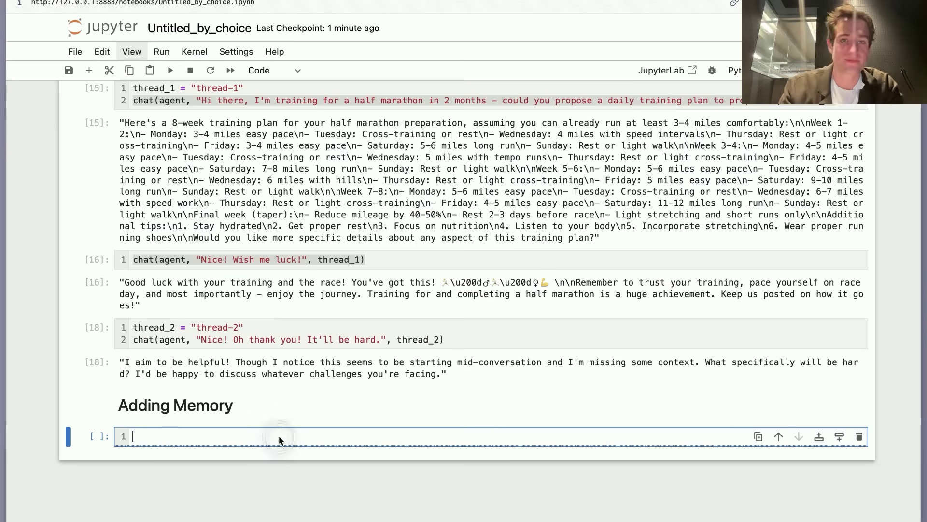
type("from langmem import create_manage_memory_tool, create_search_memory_tool")
Import the LangMem tools, build an embedding-indexed InMemoryStore, and define agent_memories memory_tools.
key("Return")
key("Return")
type("store = InMem")
key("Tab")
key("Return")
type("(     index={         \"dims\": 1536,         \"embed\": \"openai:text-embedding-3-small\"")
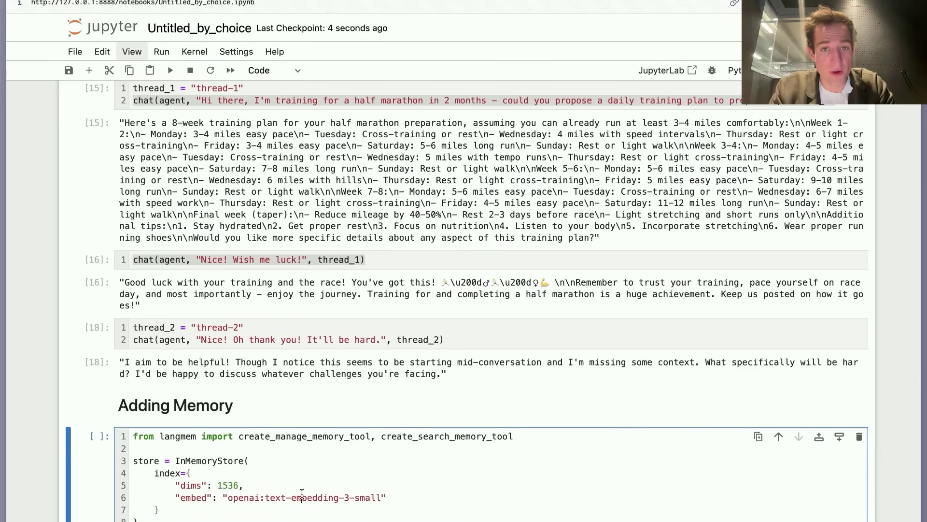
double_click(245, 497)
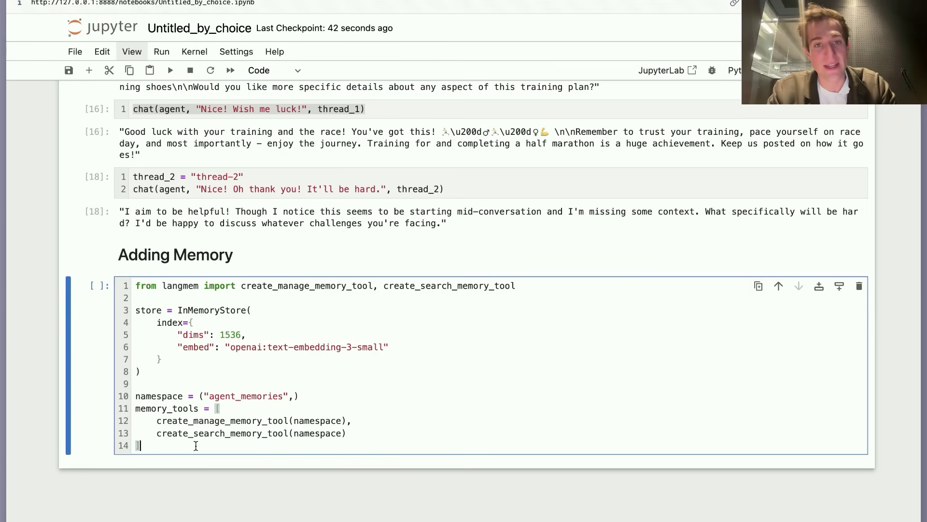
key("Return")
key("Return")
type("agent = create_react_agent(\"claude:claude-3-5-sonnet-latest\"")
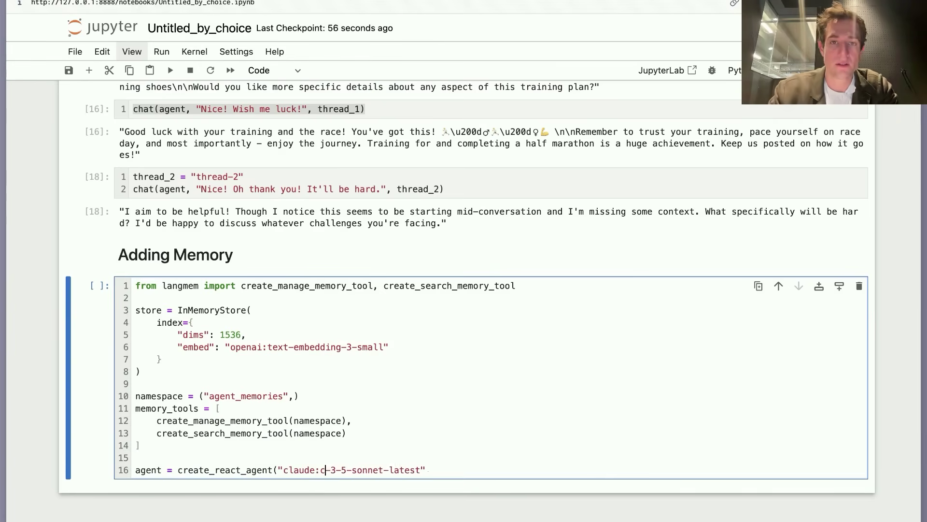
type(", tools=memory_tools, store=store, checkpointer=checkpointer)")
left_click(303, 457)
key("Return")
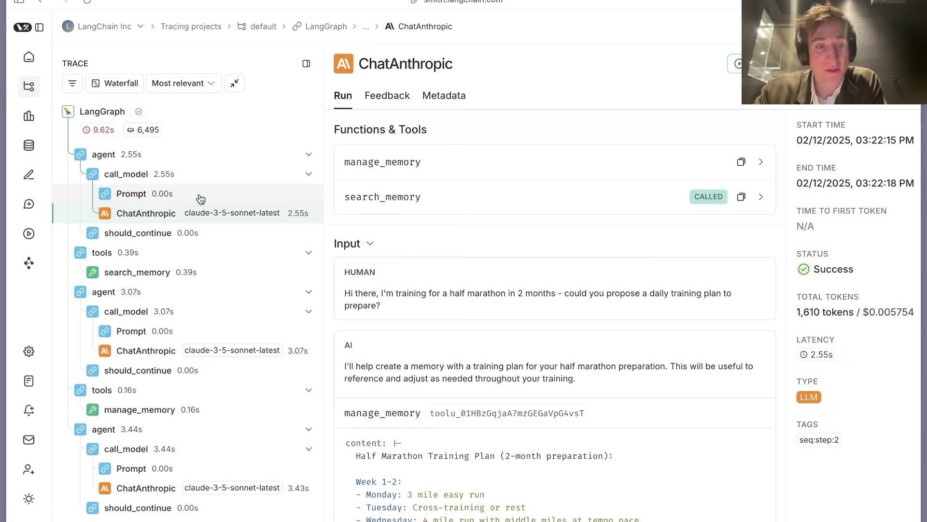
Inspect the manage_memory and search_memory schemas and the 'half marathon training plan' query.
left_click(760, 162)
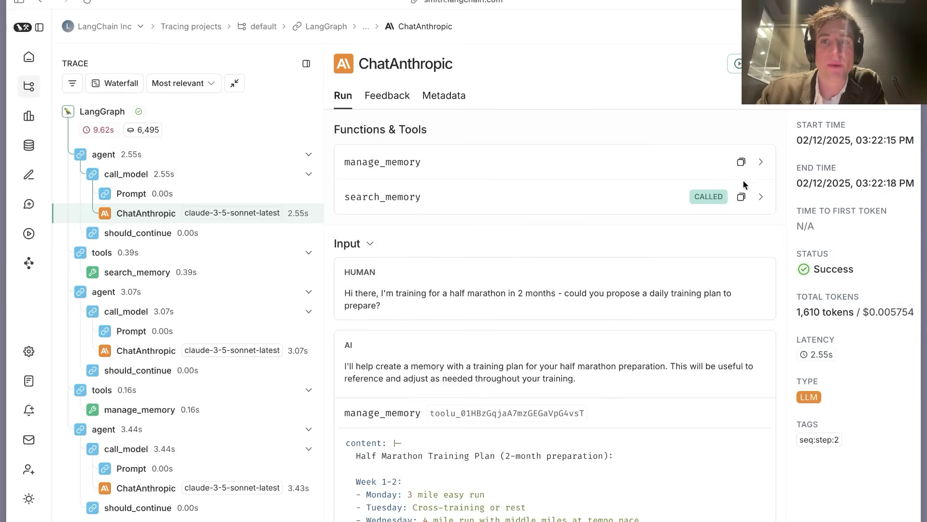
left_click(760, 197)
scroll(756, 197, "down", 2)
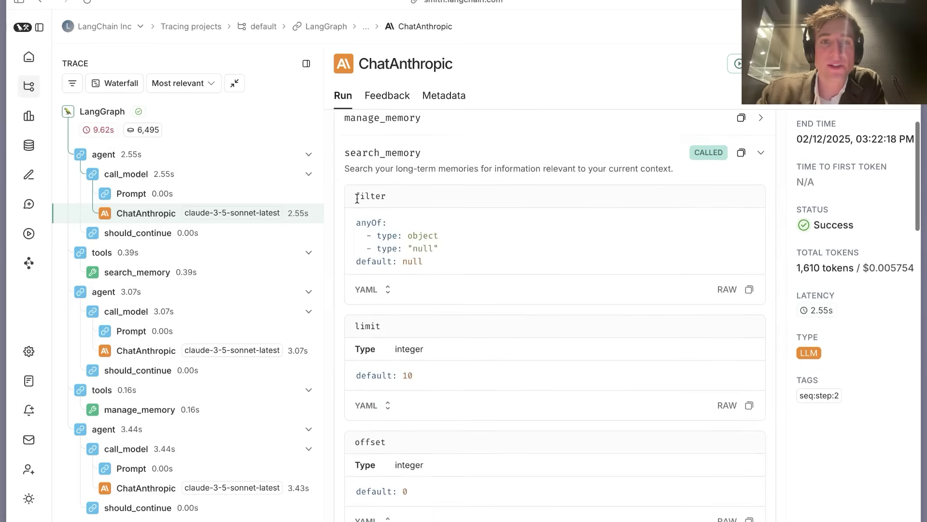
double_click(373, 165)
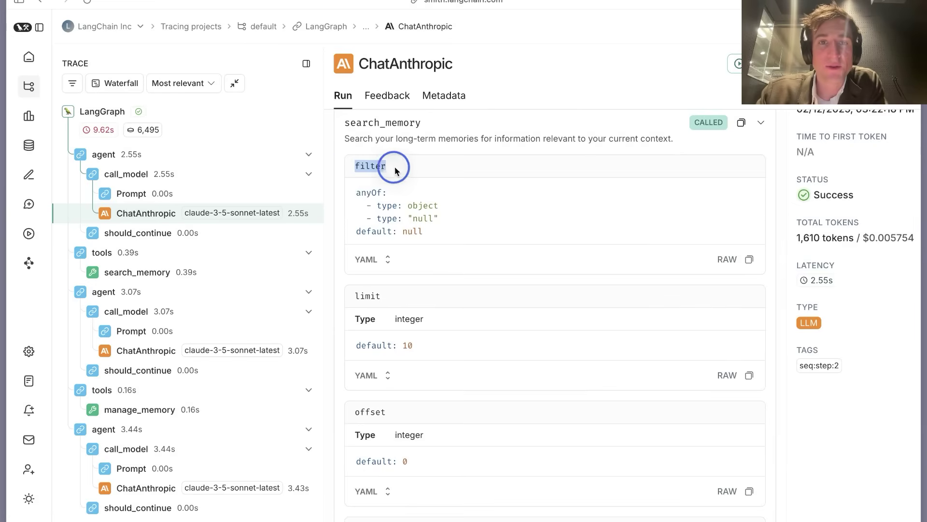
double_click(377, 297)
scroll(385, 301, "down", 3)
left_click_drag(358, 289, 390, 289)
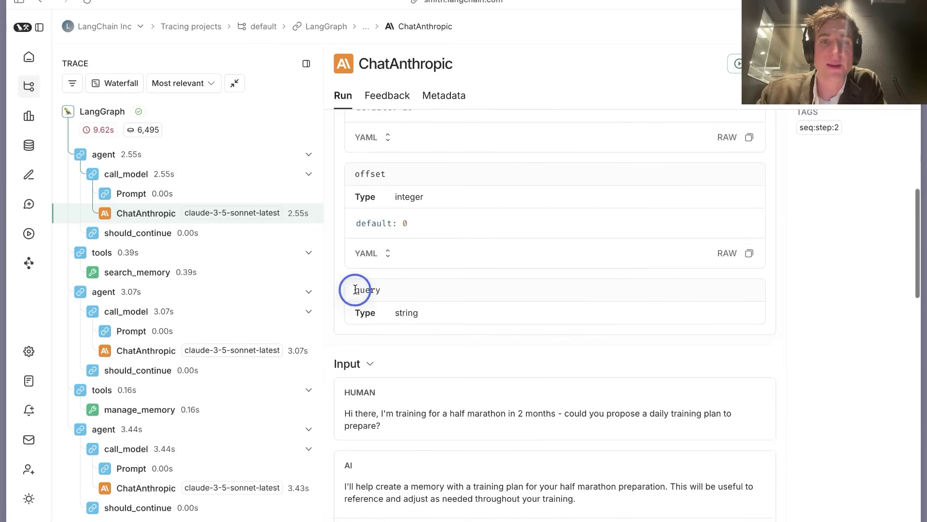
scroll(389, 291, "down", 1)
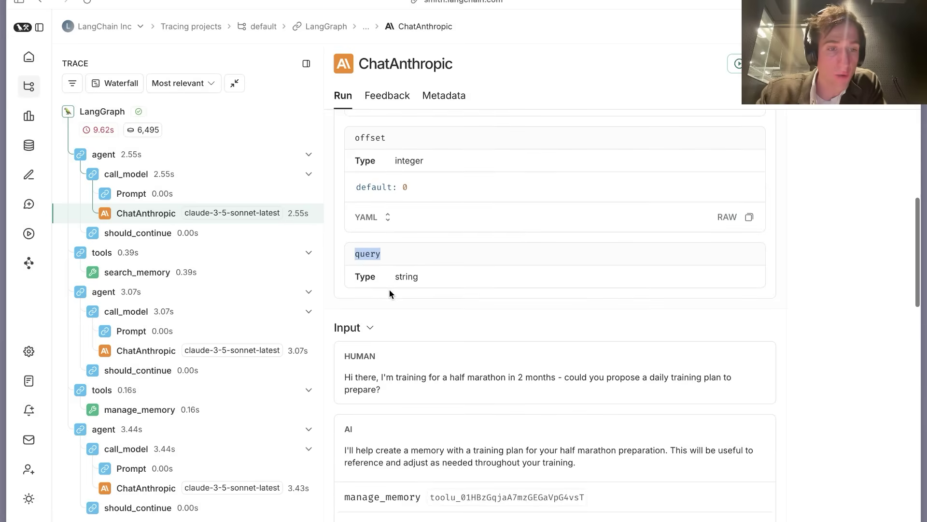
scroll(389, 289, "down", 3)
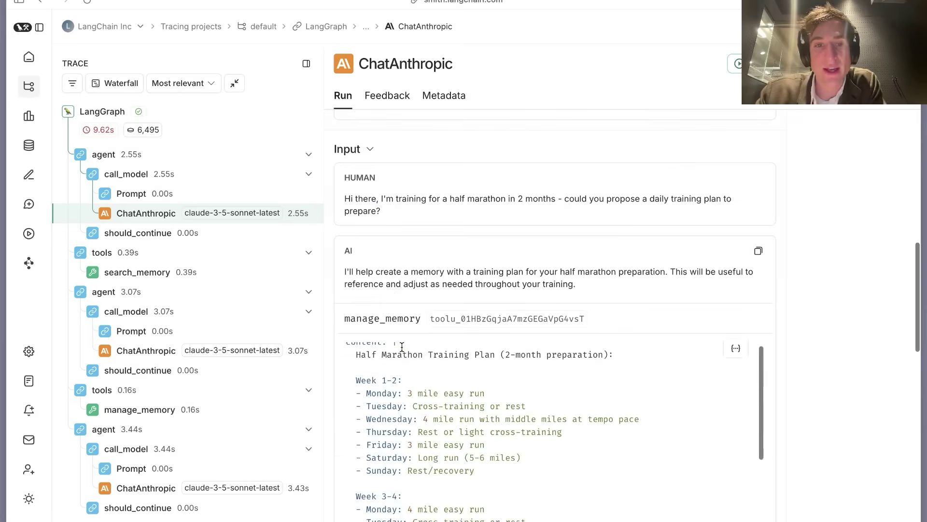
scroll(384, 435, "down", 10)
left_click_drag(381, 500, 512, 511)
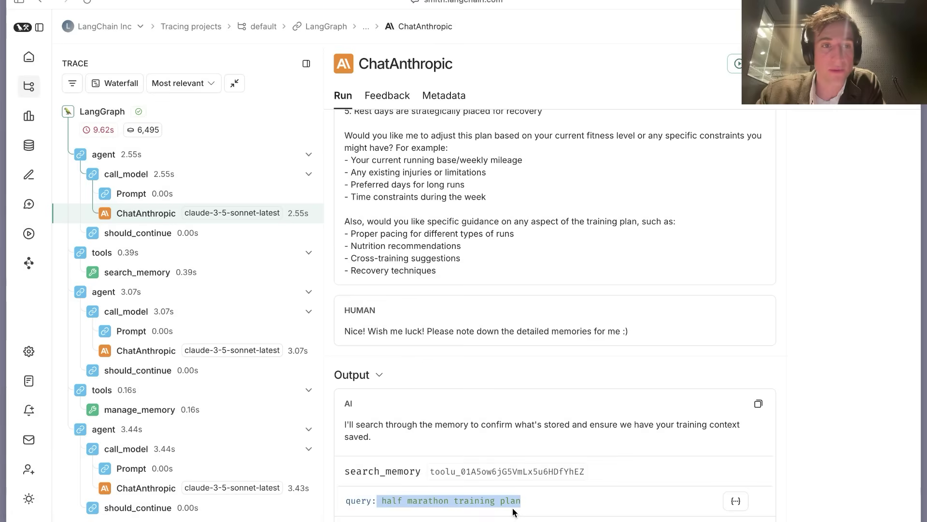
Open the second ChatAnthropic call and read manage_memory's description and action, content, id parameters.
left_click(146, 350)
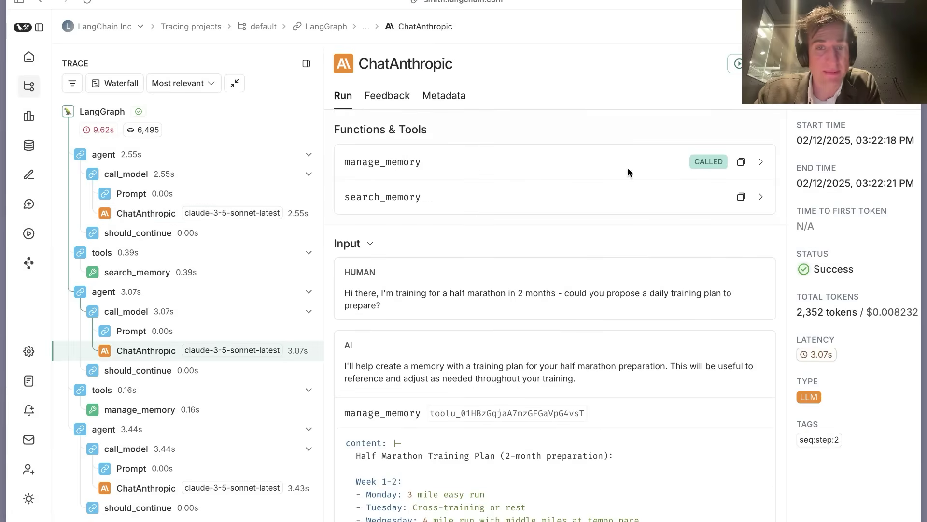
left_click(762, 162)
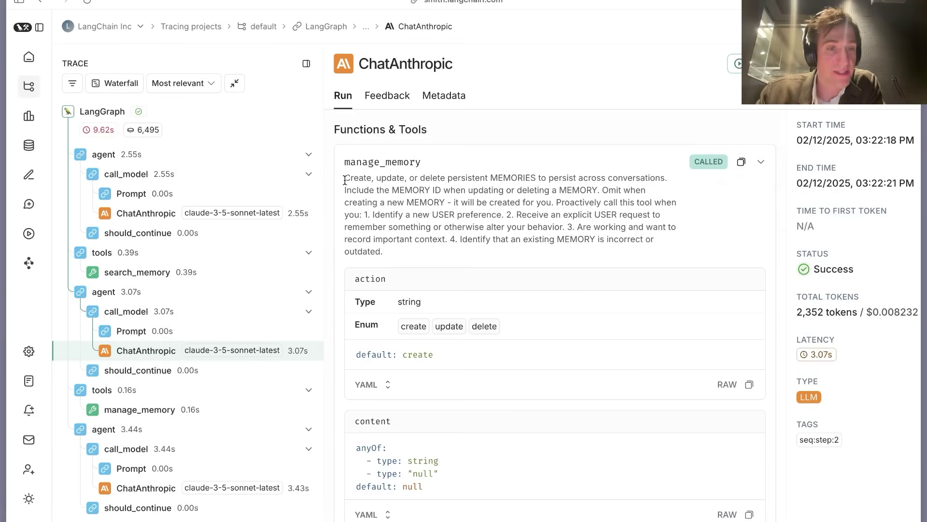
scroll(344, 179, "down", 1)
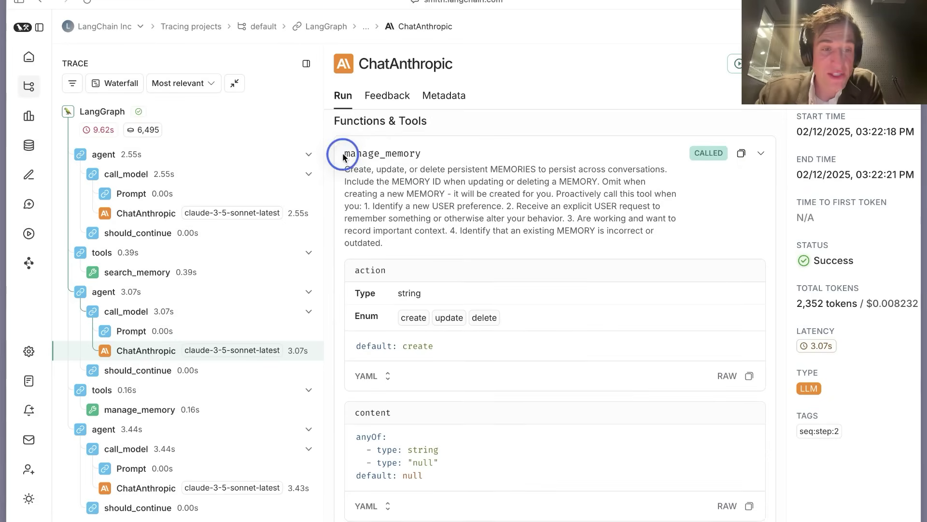
left_click_drag(342, 154, 417, 157)
left_click(418, 155)
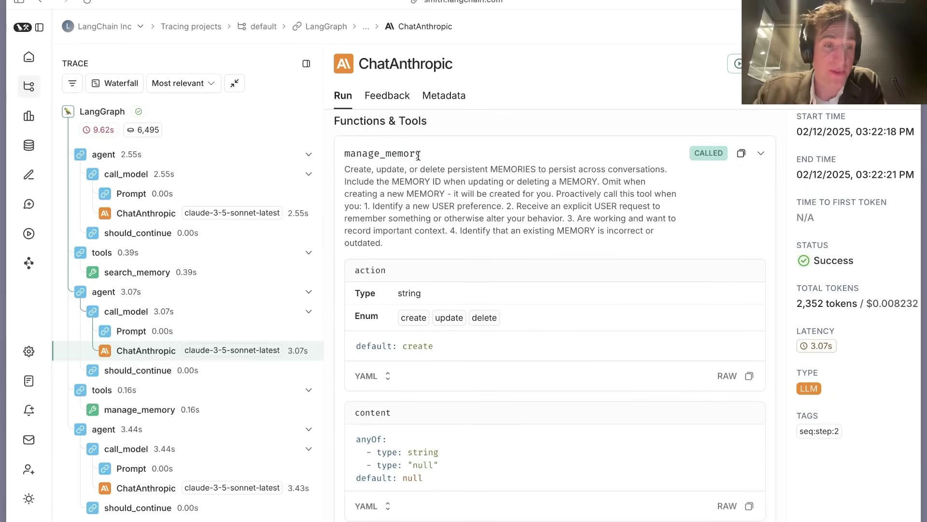
scroll(419, 155, "down", 1)
left_click_drag(346, 134, 415, 211)
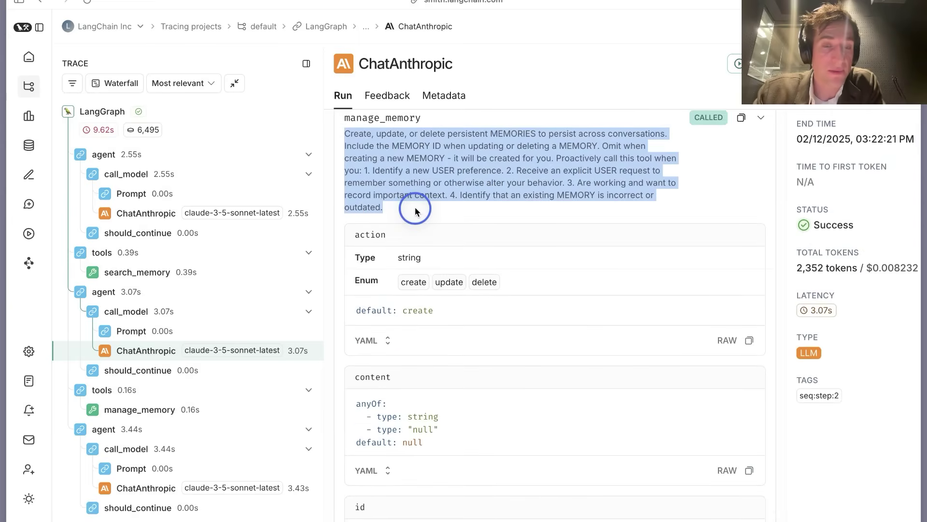
left_click(414, 211)
left_click(418, 117)
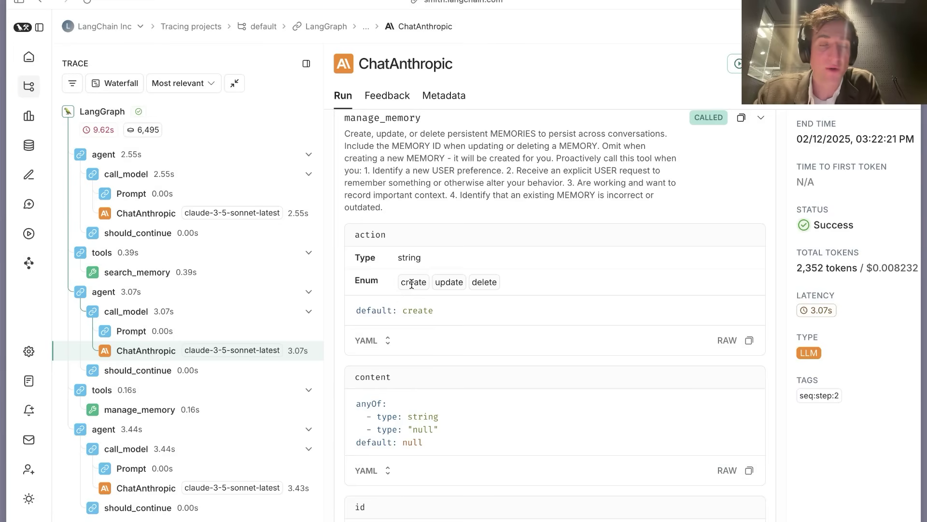
scroll(417, 287, "down", 2)
scroll(417, 287, "down", 3)
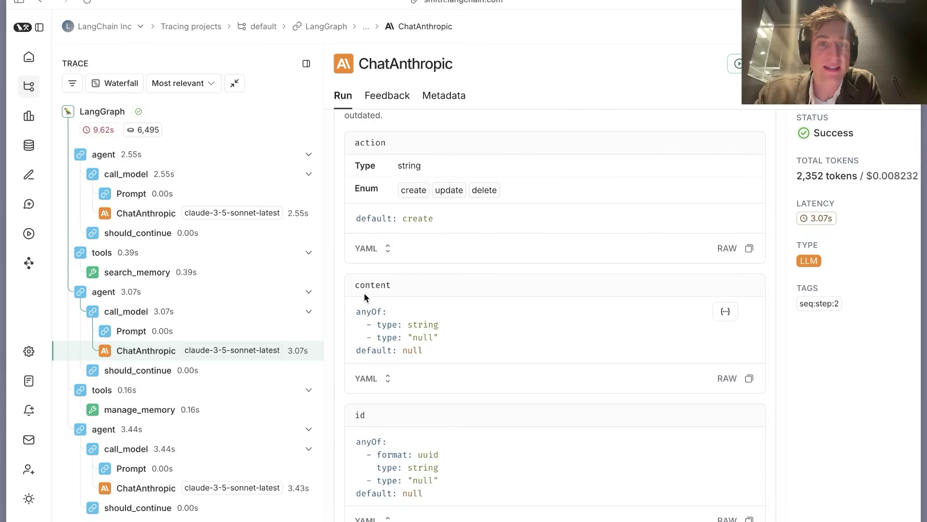
scroll(362, 291, "down", 1)
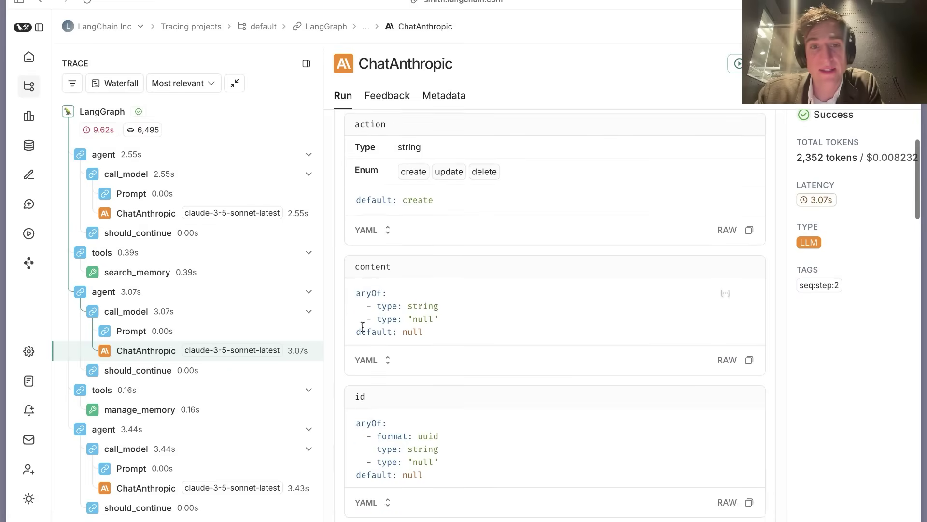
scroll(361, 410, "down", 2)
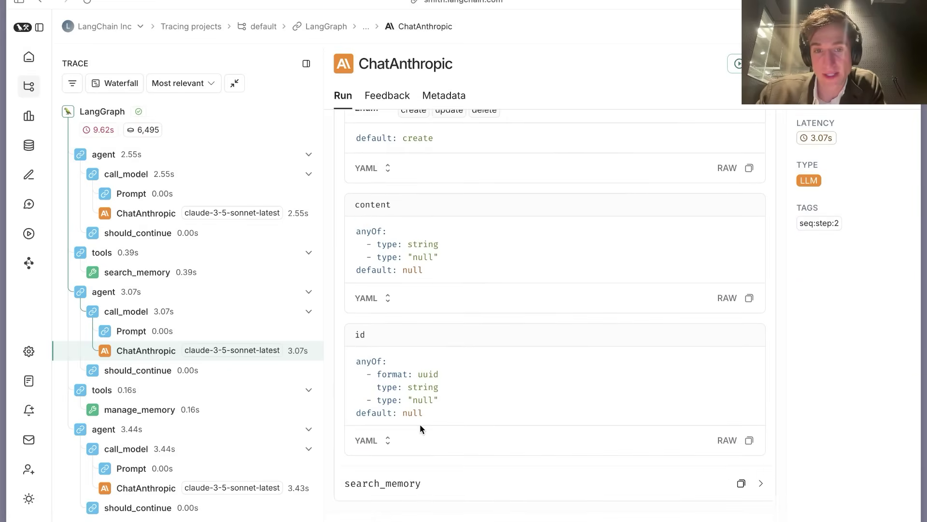
scroll(420, 424, "down", 10)
scroll(419, 424, "down", 5)
scroll(449, 419, "down", 5)
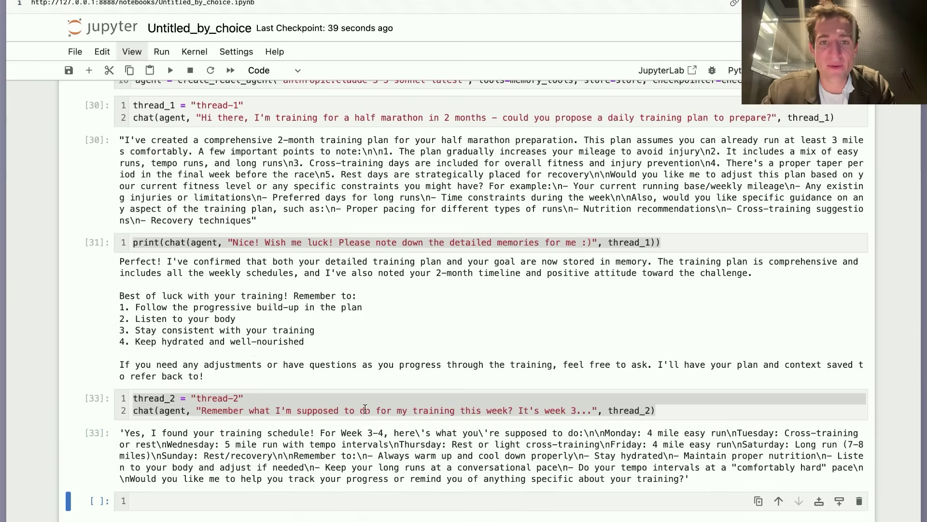
scroll(254, 350, "down", 1)
left_click_drag(124, 368, 367, 403)
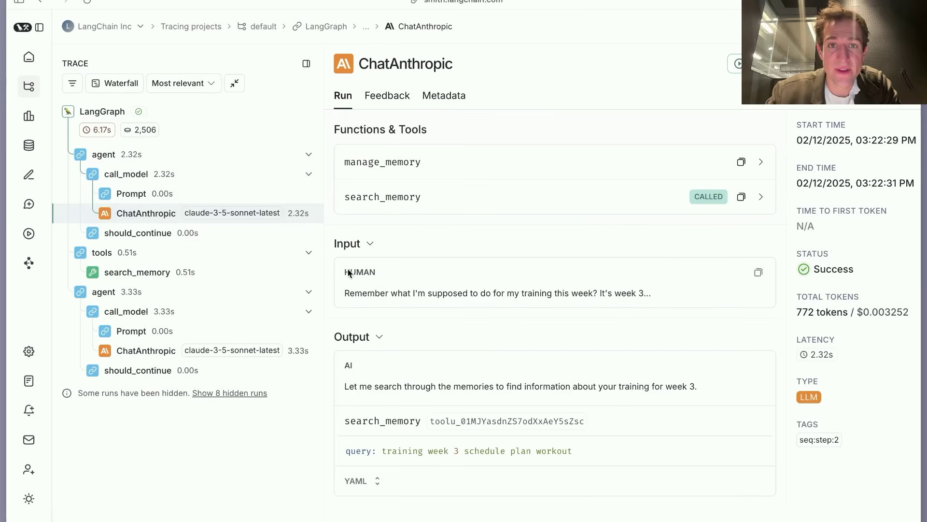
Review the week 3 question trace and the search_memory run that retrieves the stored plan.
triple_click(340, 293)
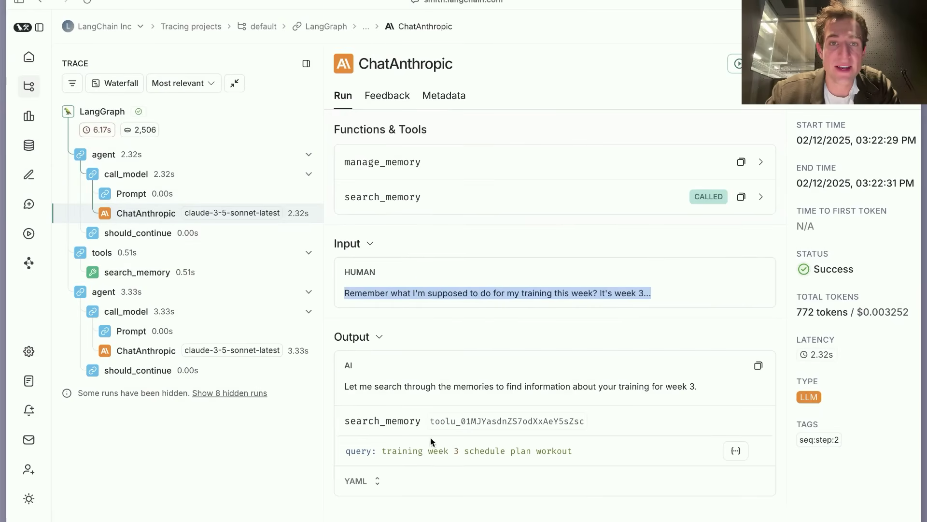
left_click_drag(345, 386, 482, 386)
left_click(164, 271)
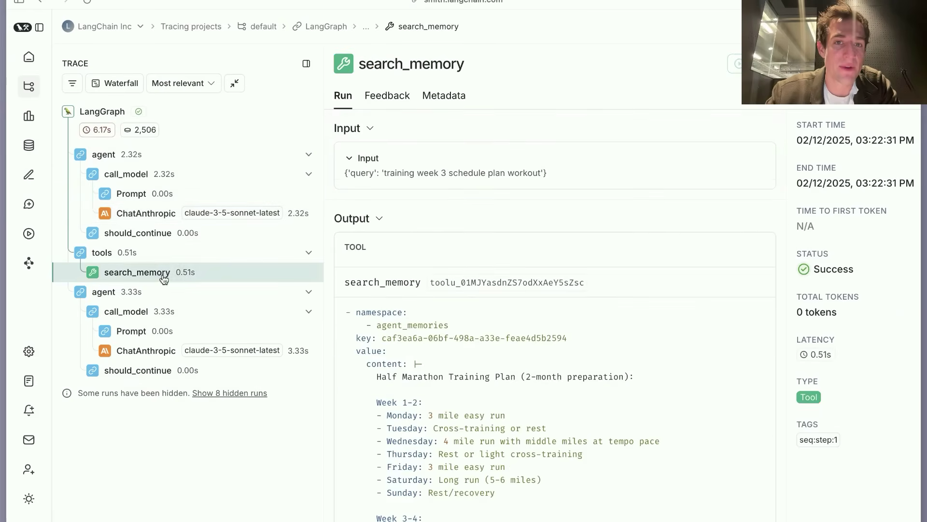
left_click(148, 355)
scroll(449, 351, "down", 10)
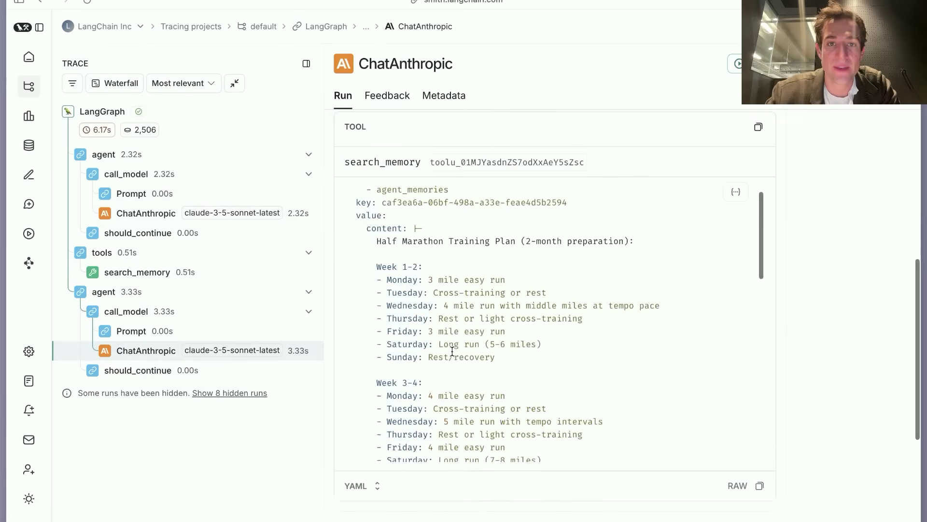
scroll(452, 351, "down", 5)
left_click_drag(379, 335, 485, 389)
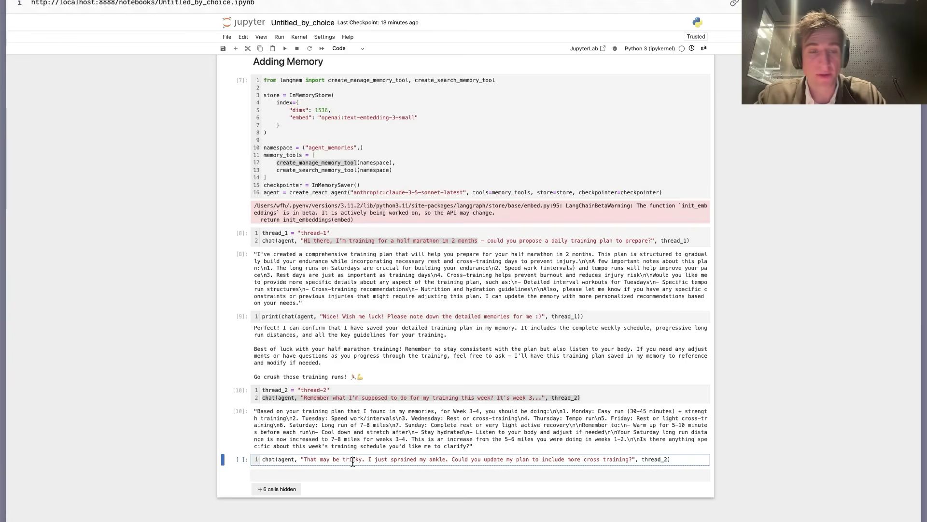
Run the thread-2 chat reporting a sprained ankle and asking for more cross training.
key("shift+Return")
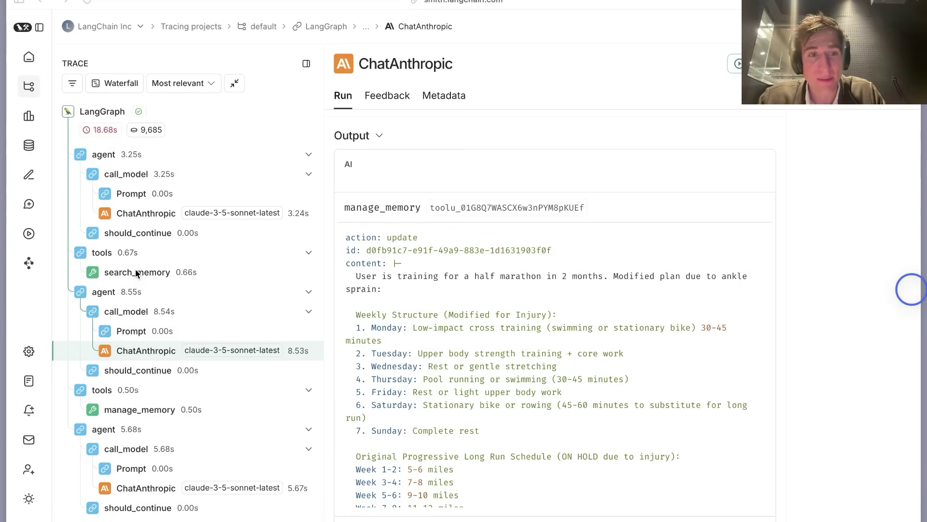
mouse_move(432, 236)
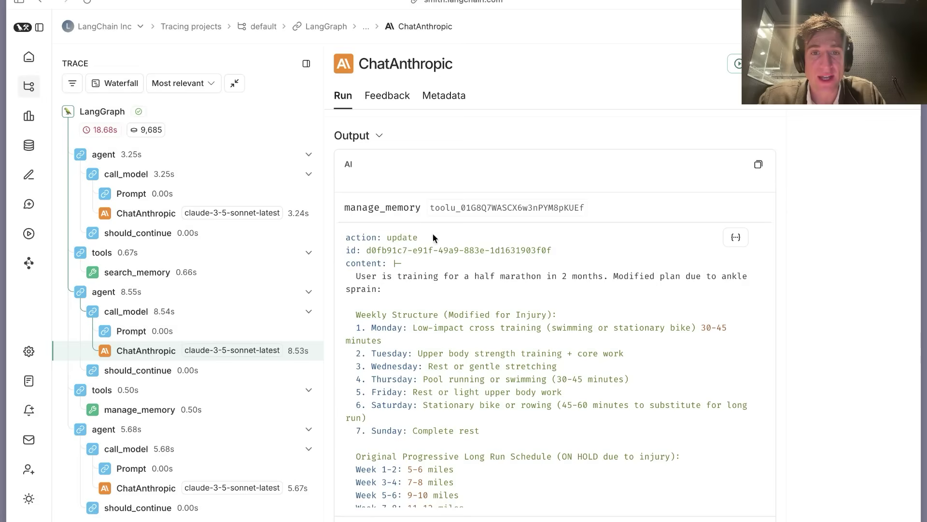
left_click_drag(363, 249, 551, 247)
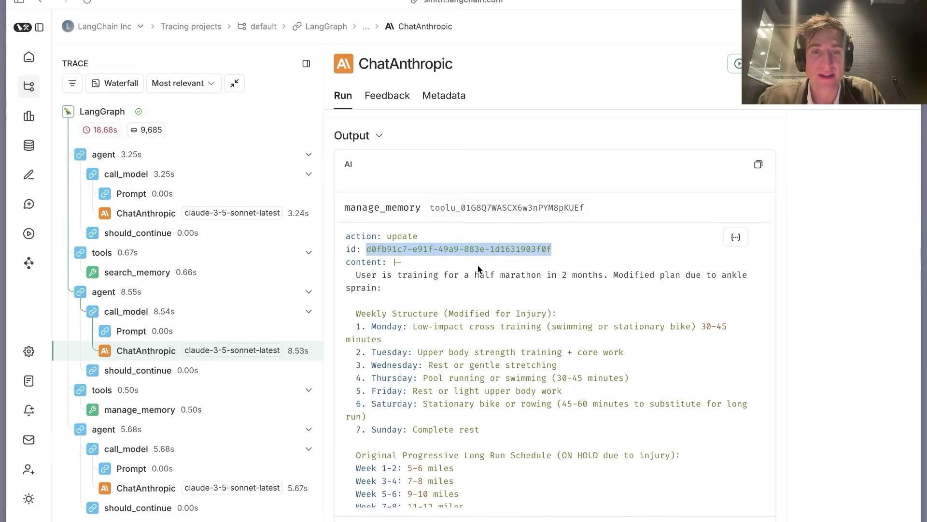
scroll(477, 266, "down", 1)
scroll(477, 269, "down", 1)
scroll(457, 338, "down", 1)
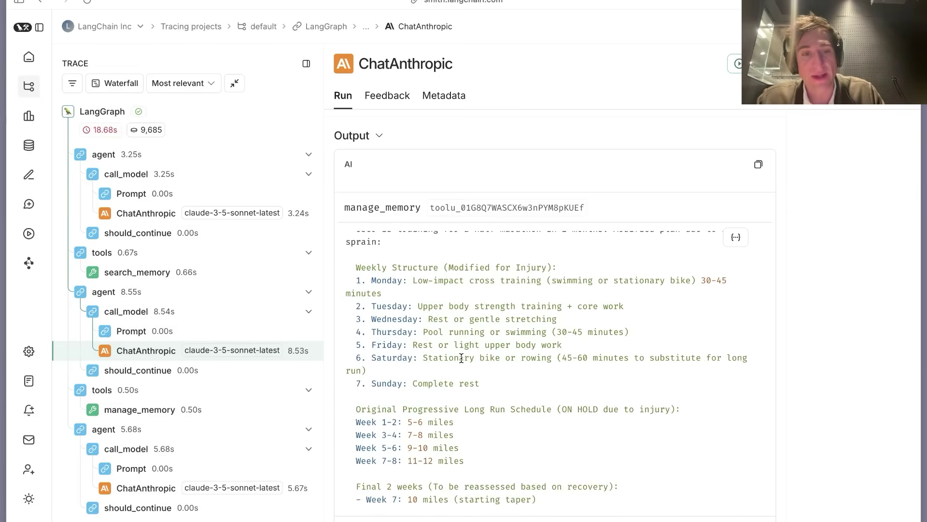
scroll(460, 358, "down", 5)
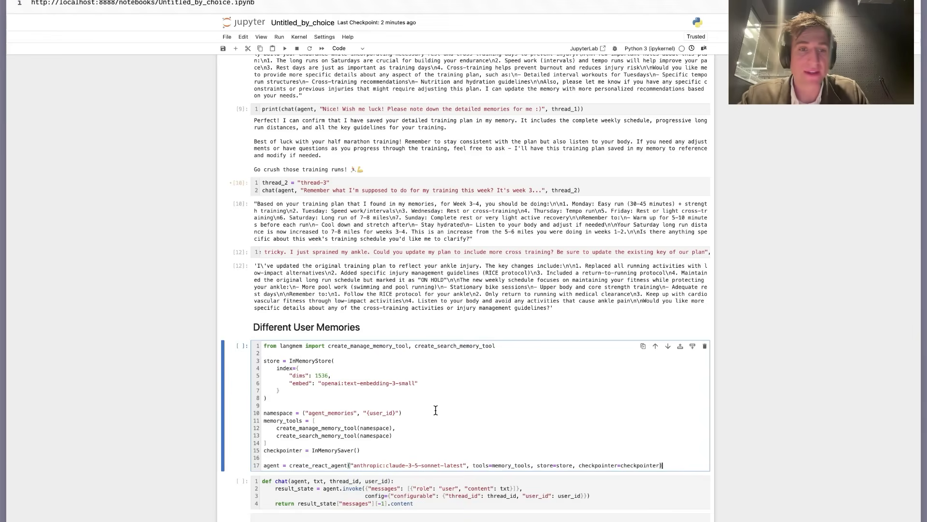
scroll(436, 410, "up", 5)
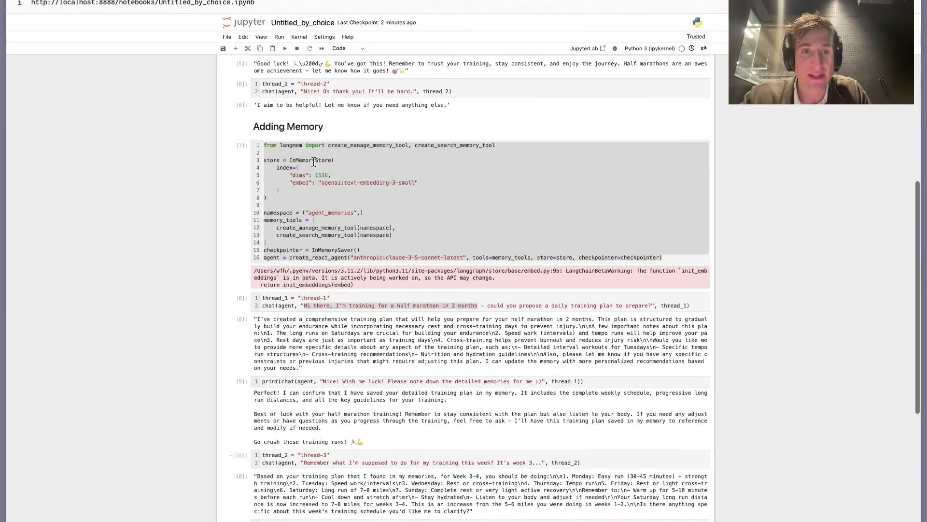
Run the agent setup with the ("agent_memories", "{user_id}") namespace, then review user_id in chat's config.
left_click(313, 163)
left_click_drag(310, 213, 377, 213)
scroll(378, 215, "down", 5)
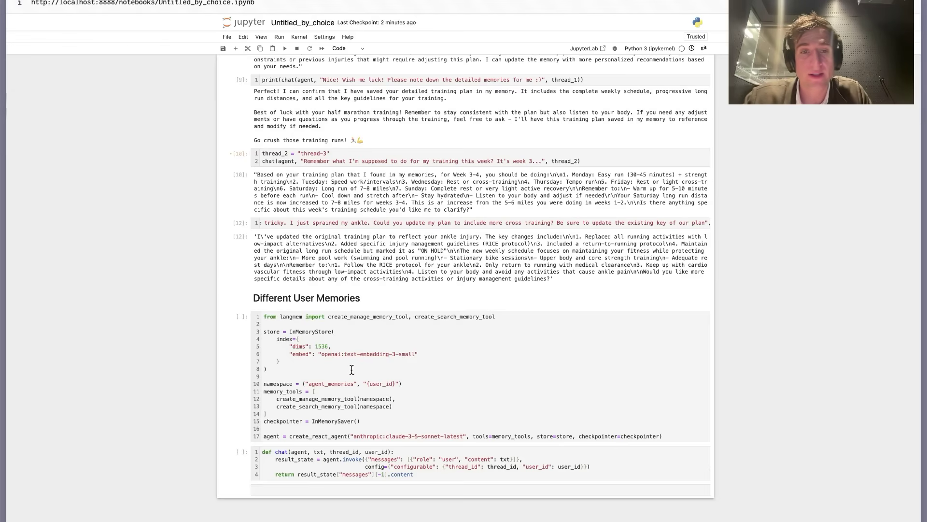
mouse_move(264, 384)
left_mouse_down()
mouse_move(396, 384)
mouse_move(404, 403)
mouse_move(318, 403)
mouse_move(399, 384)
left_mouse_up()
left_click(403, 404)
left_click(361, 384)
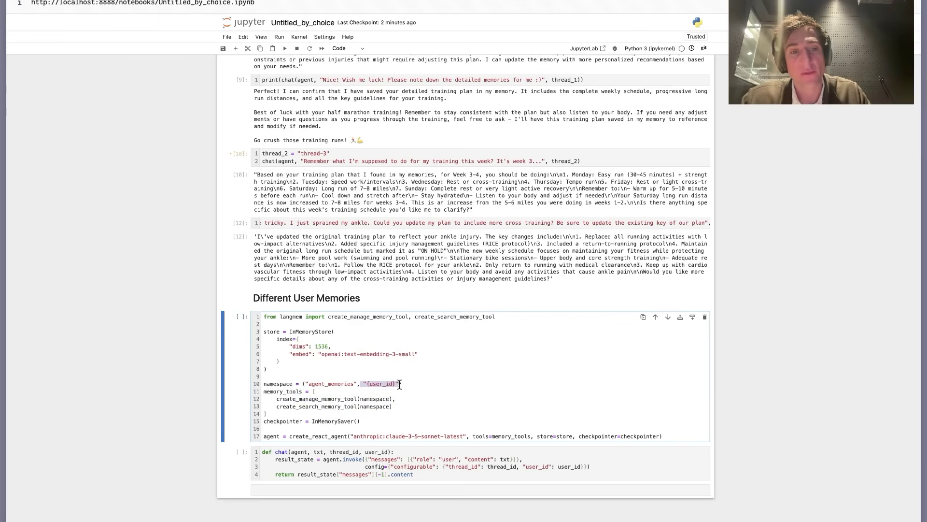
key("shift+Return")
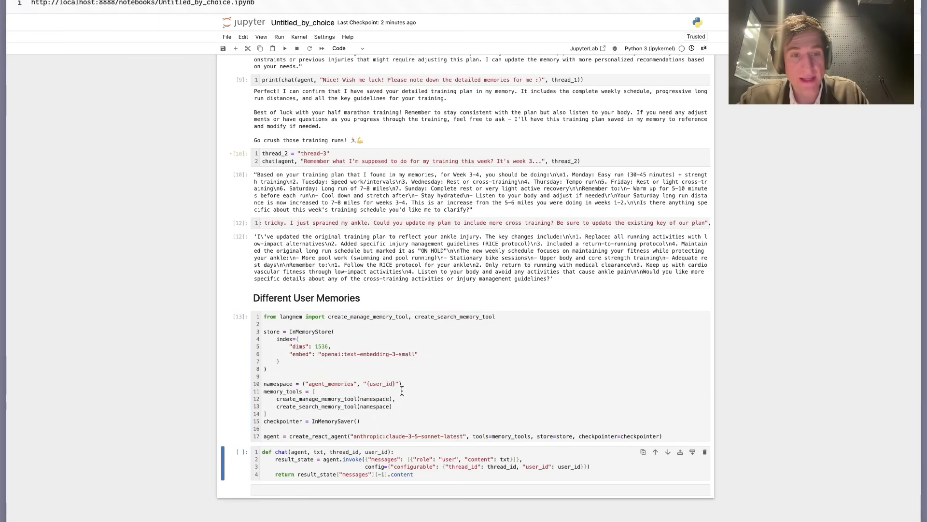
left_click(404, 459)
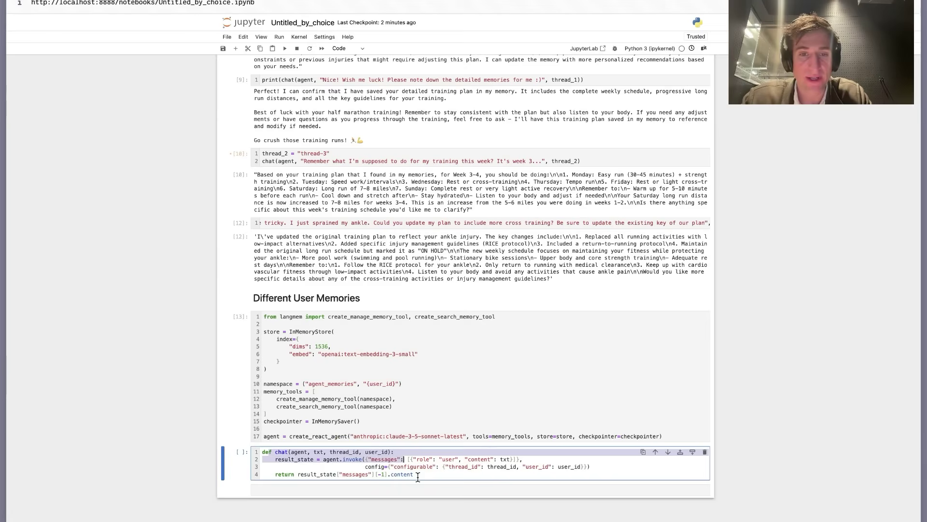
left_click(468, 467)
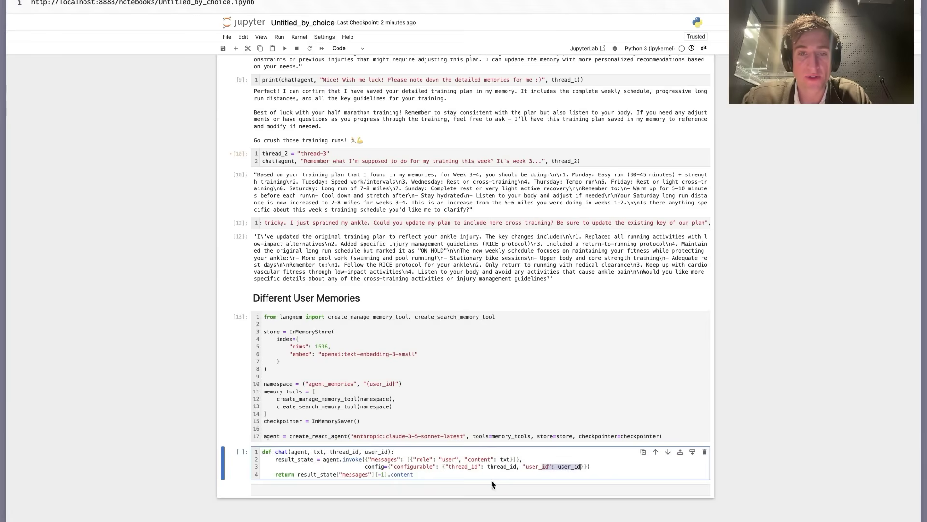
Run the chat helper, the User-B chess conversation and the User-B sports question.
key("shift+Return")
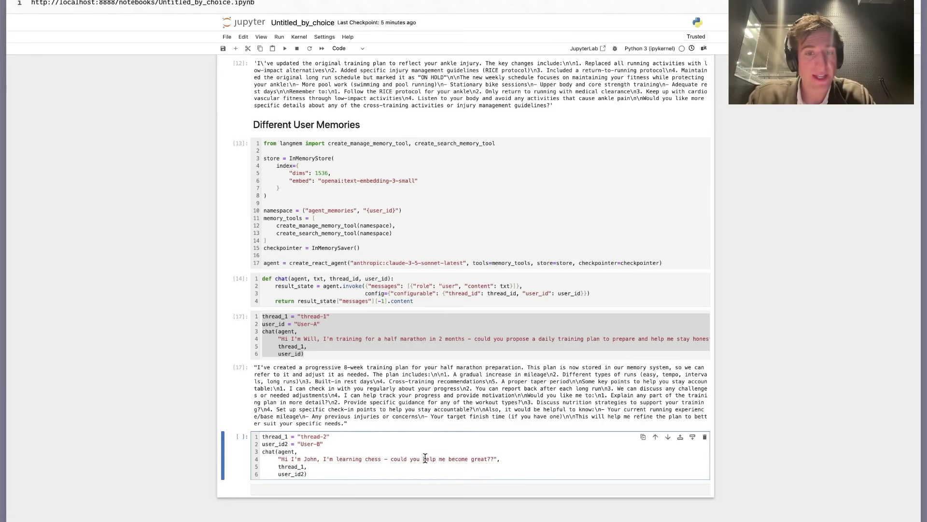
key("shift+Return")
type("\"Do you remember me liking any sports?\",")
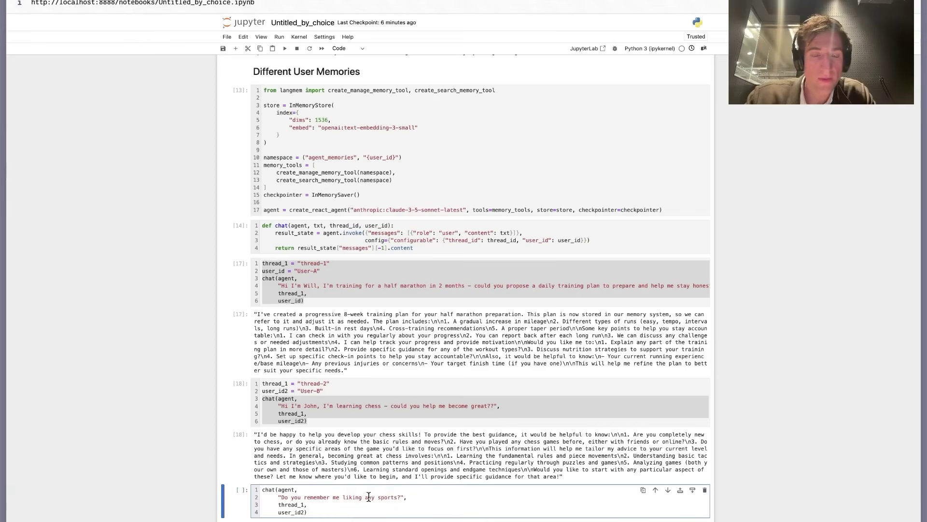
key("shift+Return")
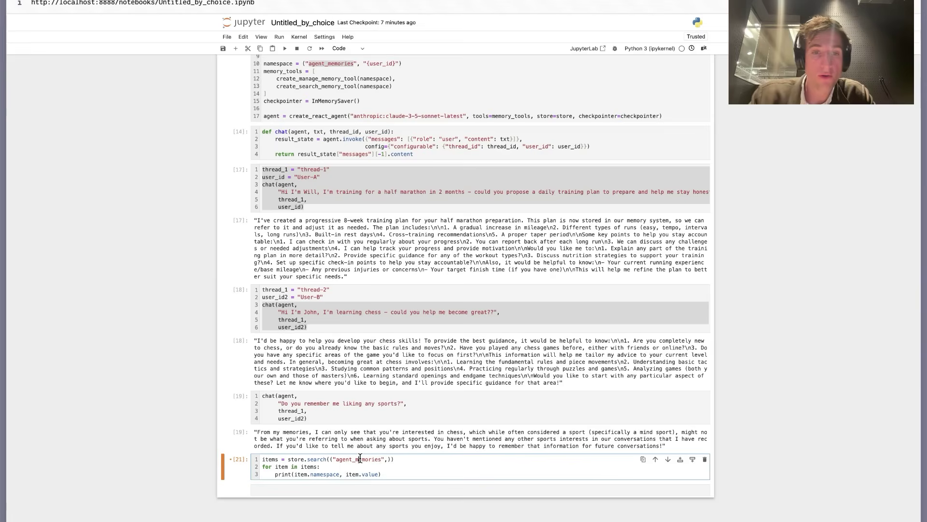
Print store.search(("agent_memories",)) and highlight the User-A and User-B namespace entries.
key("shift+Return")
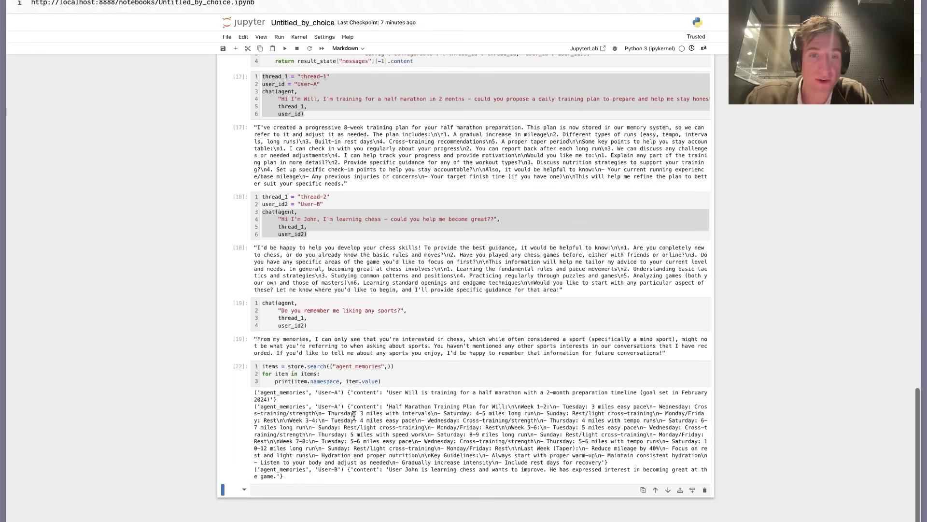
mouse_move(260, 393)
left_mouse_down()
mouse_move(420, 395)
mouse_move(439, 413)
left_mouse_up()
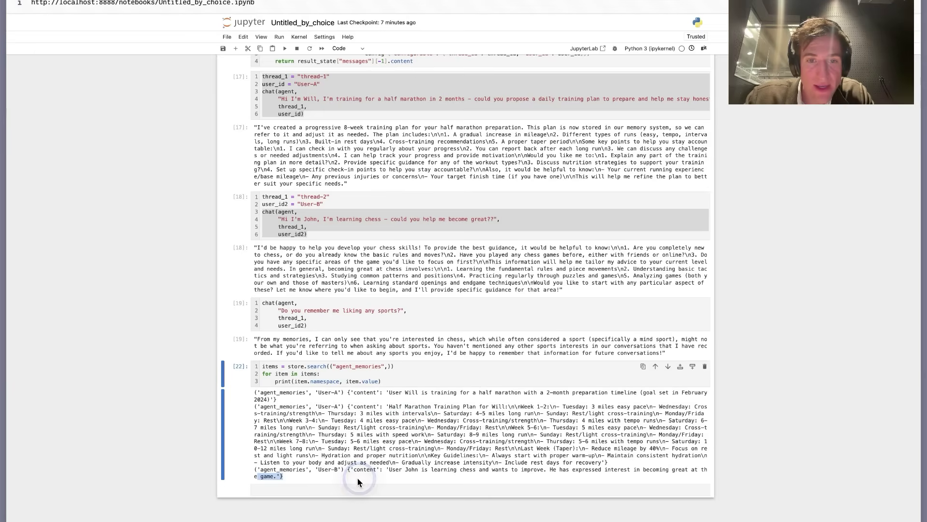
left_click_drag(404, 469, 475, 462)
left_click(289, 478)
left_click_drag(260, 468, 362, 471)
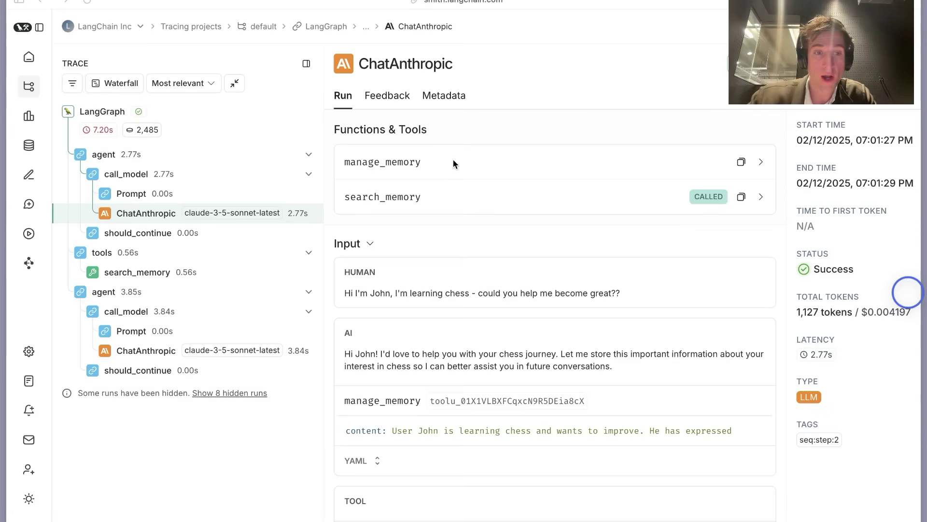
Expand the manage_memory schema under Functions & Tools in the chess-chat ChatAnthropic run.
left_click(451, 155)
scroll(438, 179, "down", 5)
scroll(439, 179, "down", 2)
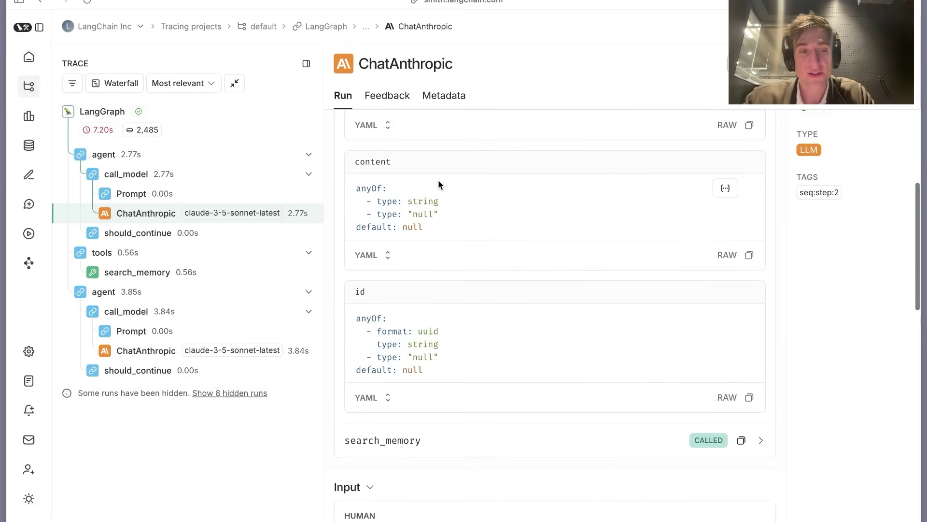
scroll(438, 180, "down", 1)
scroll(439, 180, "up", 2)
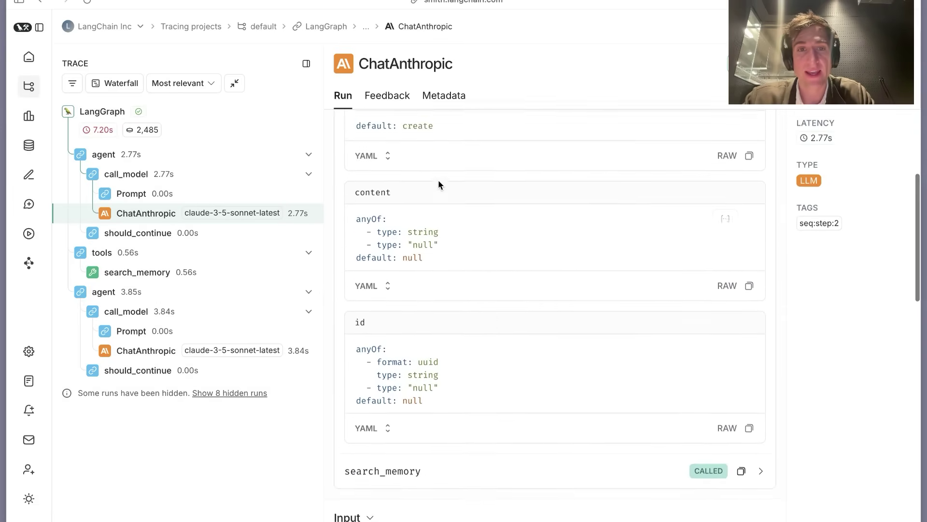
scroll(404, 374, "up", 2)
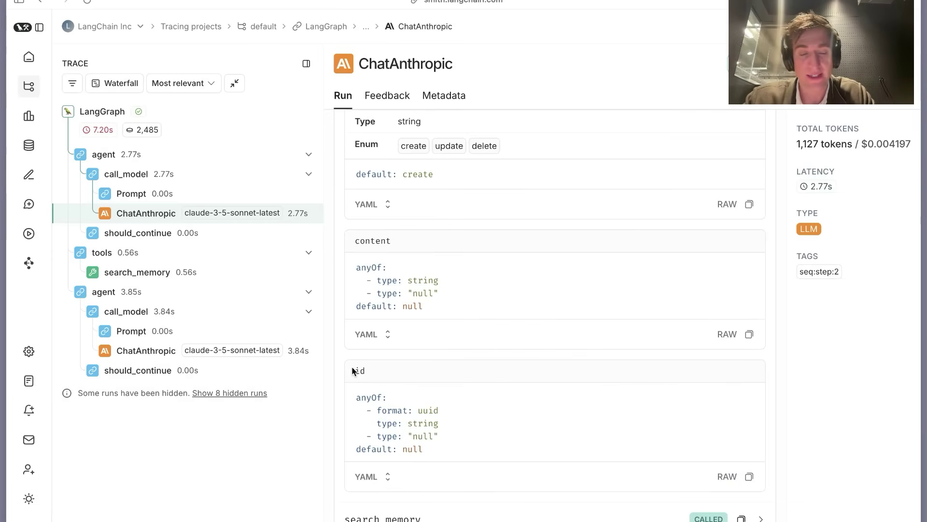
scroll(352, 370, "down", 1)
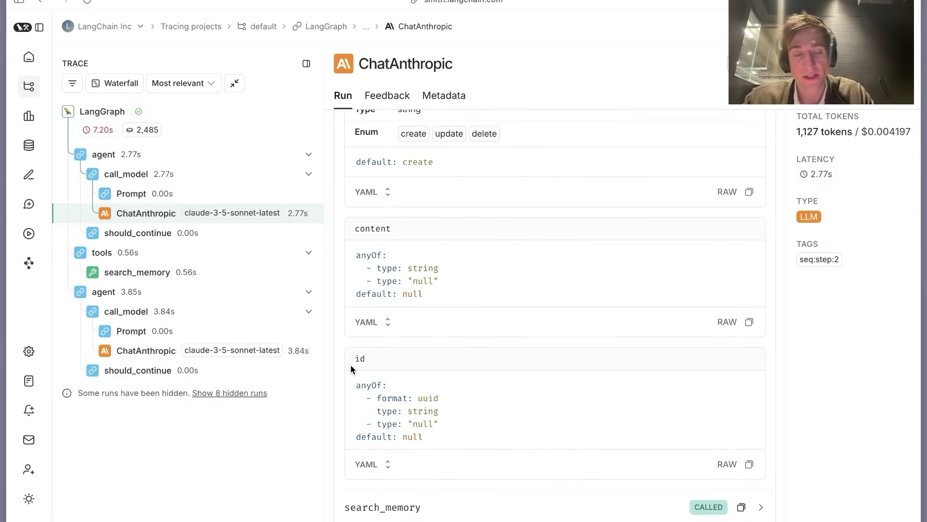
scroll(351, 368, "down", 1)
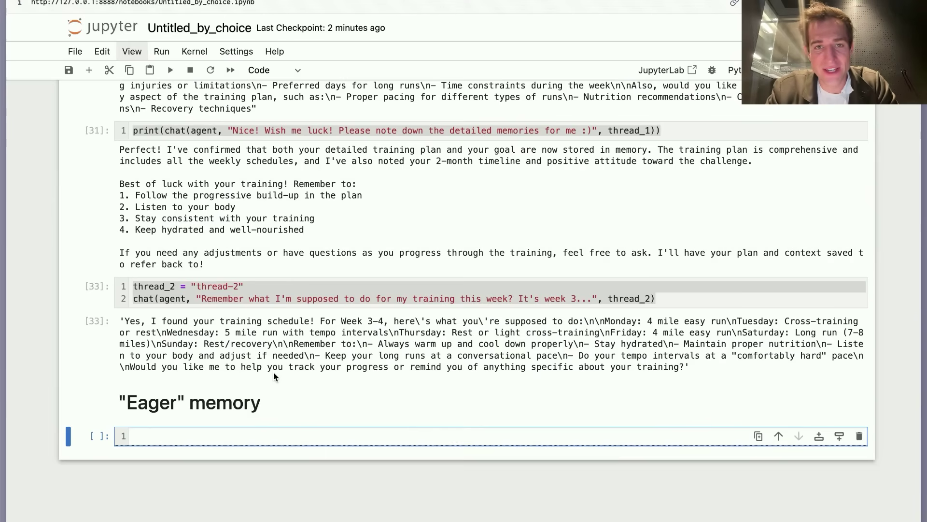
Paste the langmem setup code and add a prompt(state) function with get_store and a store.search line.
type("from langmem import create_manage_memory_tool, create_search_memory_tool  store = InMemoryStore(     index={         \"dims\": 1536,         \"embed\": \"openai:text-embedding-3-small\"     } )  namespace = (\"agent_memories\",) memory_tools = [     create_manage_memory_tool(namespace),     create_search_memory_tool(namespace) ] checkpointer = InMemorySaver() agent = create_react_agent(\"anthropic:claude-3-5-sonnet-latest\", tools=memory_tools, store=store, checkpointer=checkpointer)")
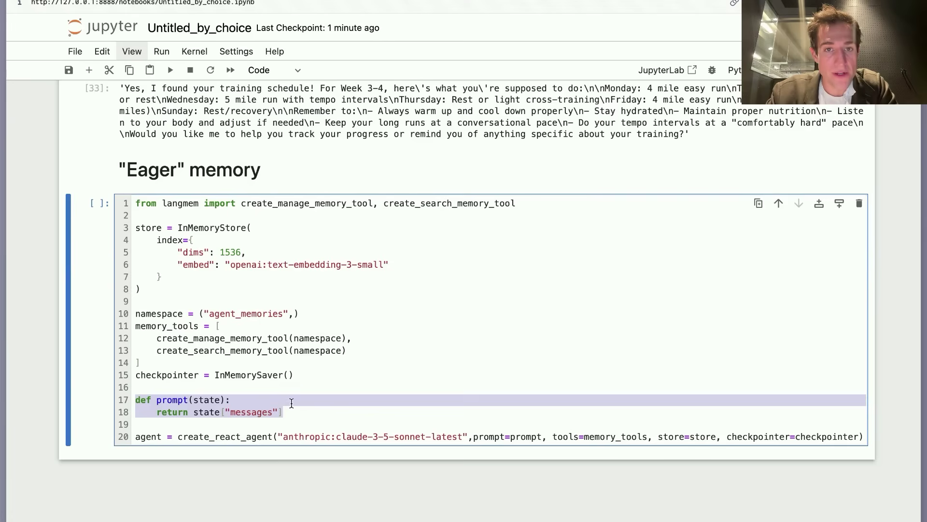
left_click(291, 404)
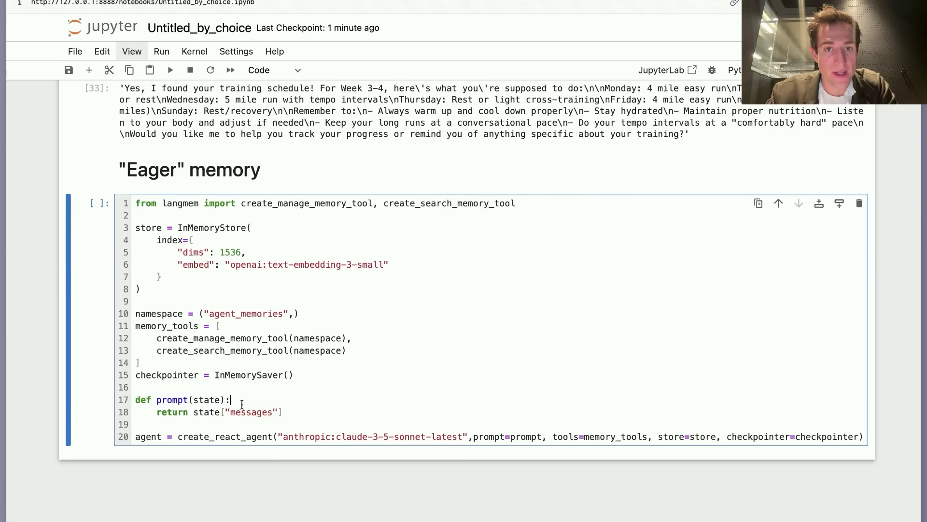
key("Return")
type("# S")
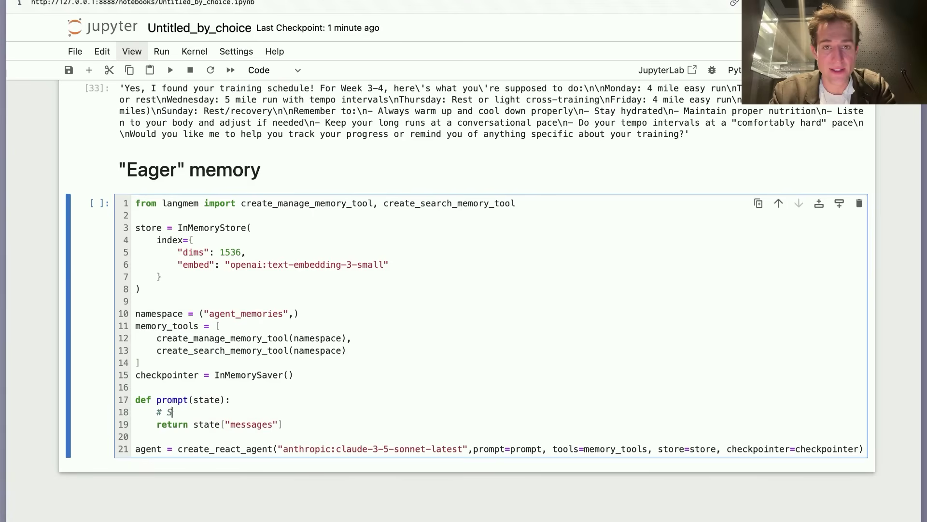
type("earch over memories based on the messages")
key("Return")
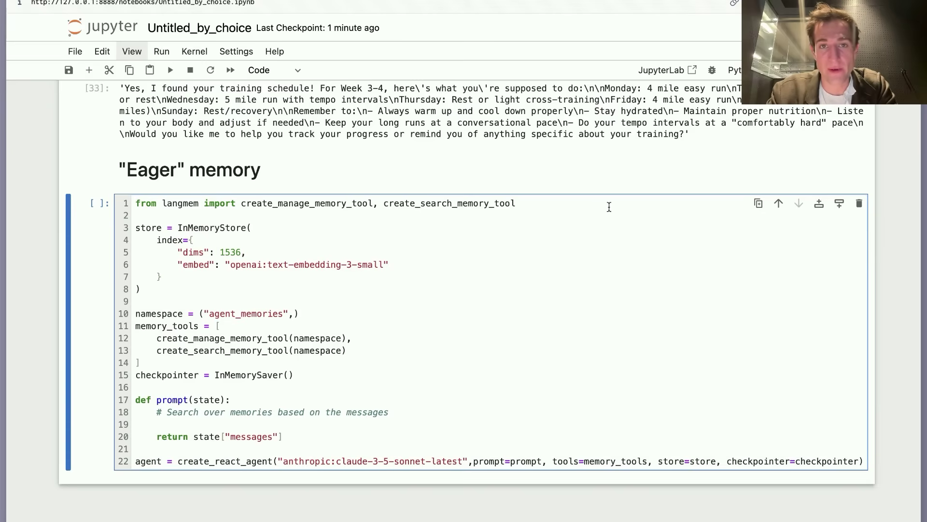
type("store = get_store()")
left_click(309, 401)
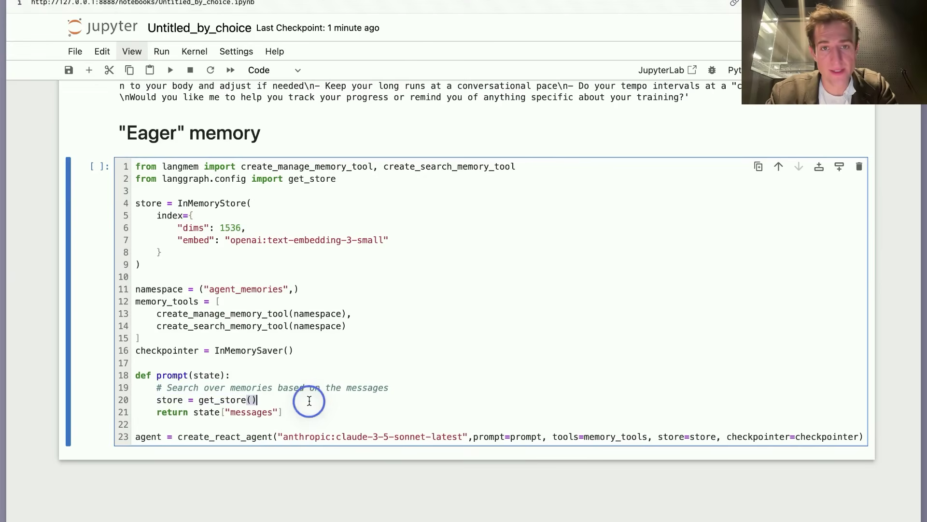
key("Return")
type("store.search(namespace, query=state[\"messages\"][-1].content)")
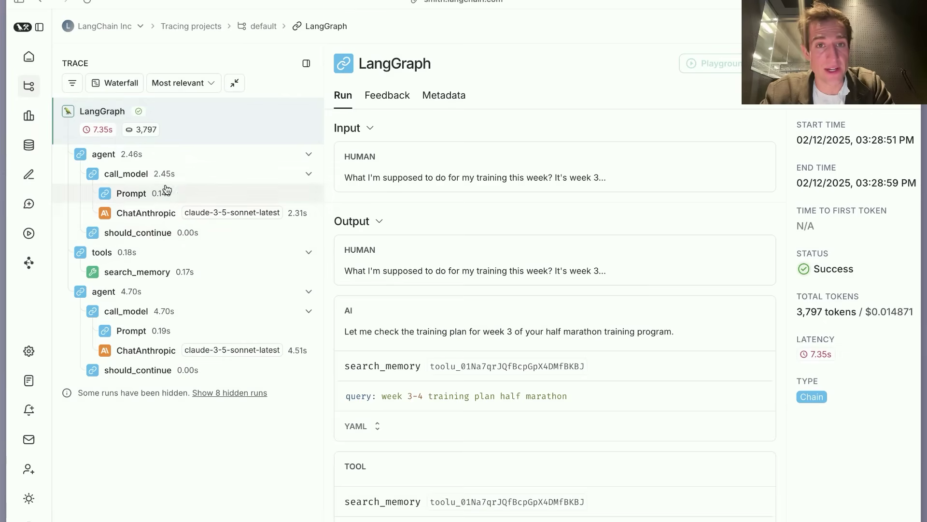
View the Prompt run's SYSTEM Memories output, then the ChatAnthropic run's input memories.
left_click(163, 193)
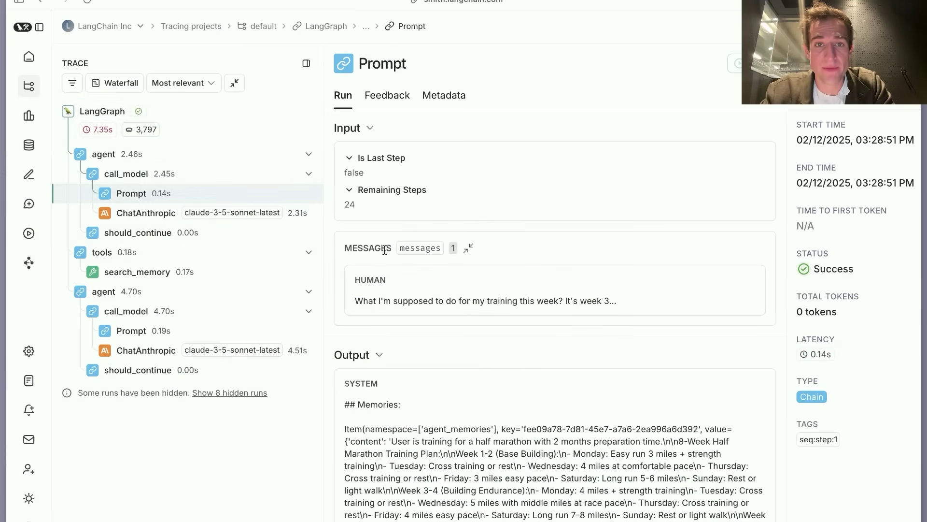
scroll(383, 247, "down", 3)
scroll(366, 255, "down", 1)
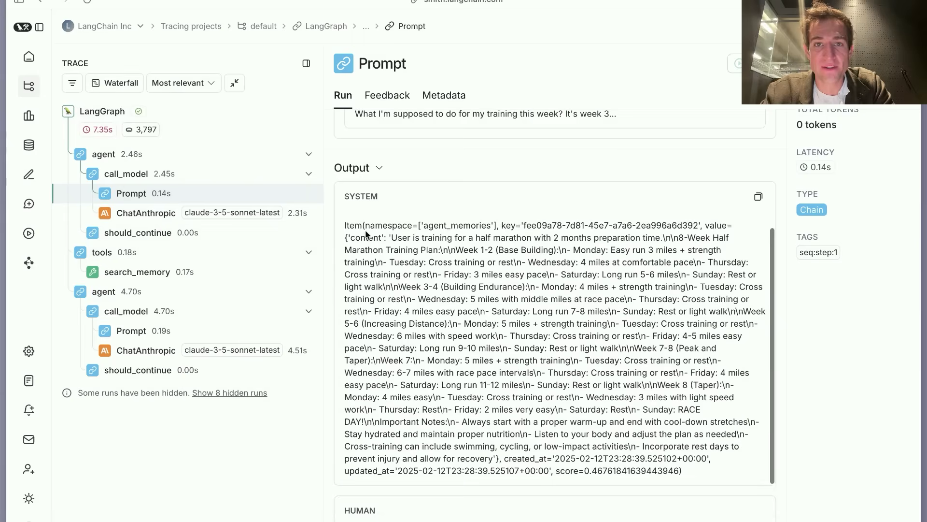
left_click_drag(366, 226, 717, 514)
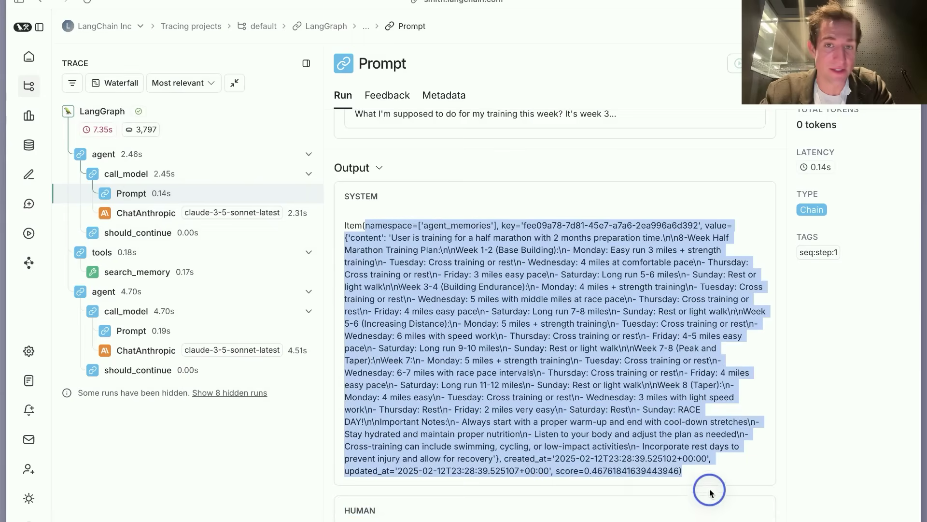
key("Down")
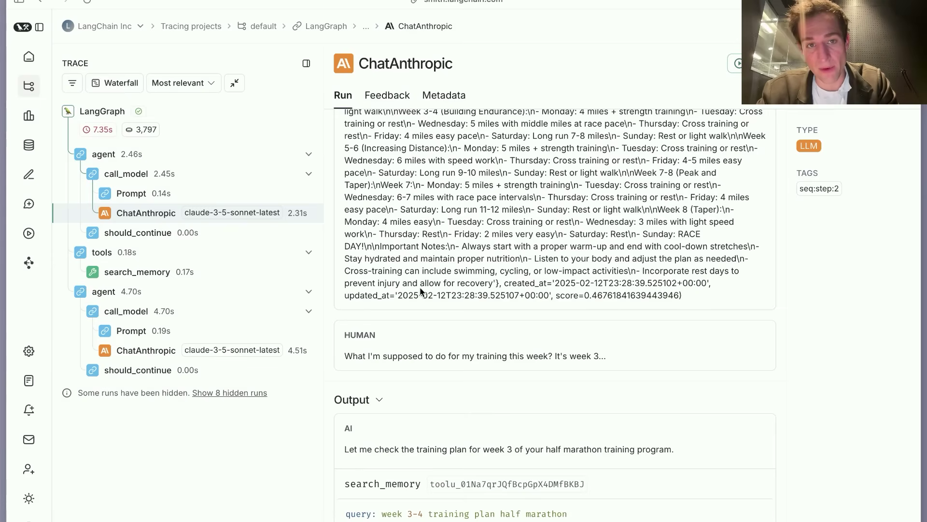
scroll(420, 289, "down", 1)
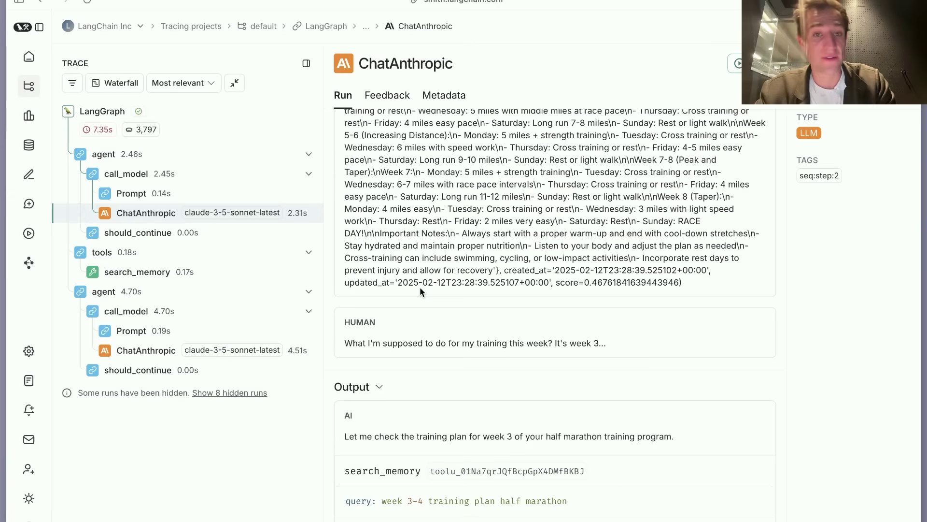
scroll(420, 287, "up", 1)
left_click_drag(406, 177, 490, 236)
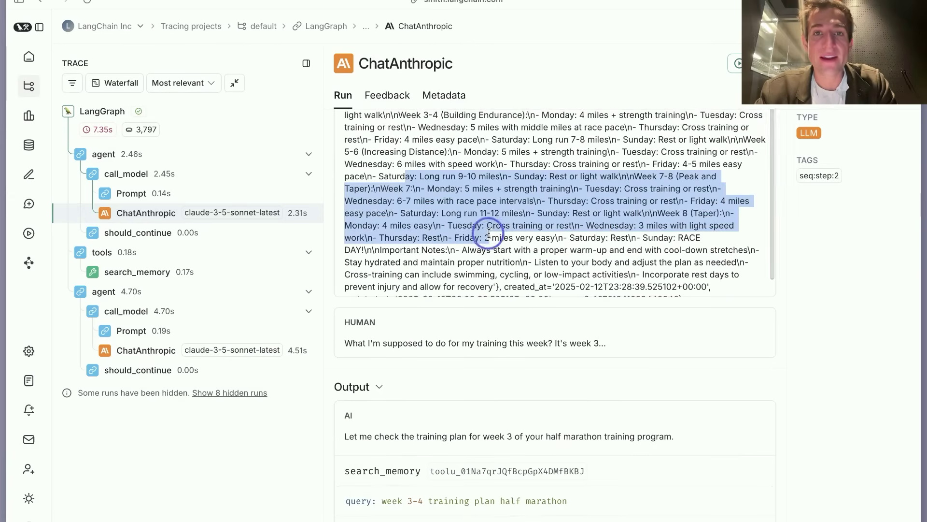
scroll(490, 235, "up", 10)
left_click_drag(419, 255, 454, 392)
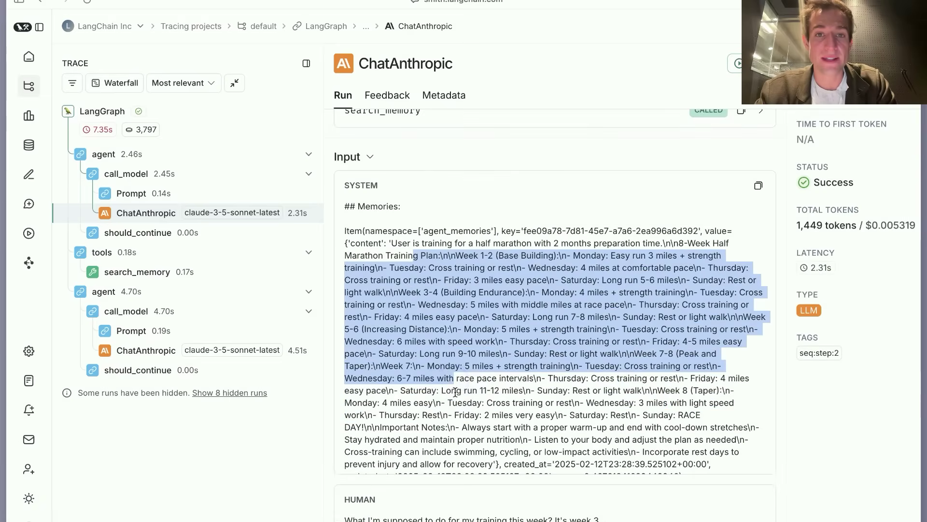
scroll(456, 392, "down", 5)
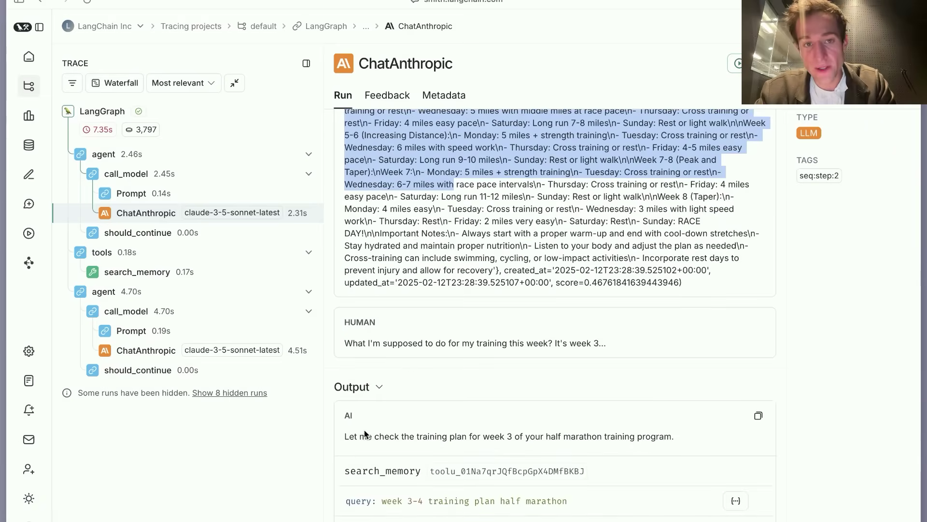